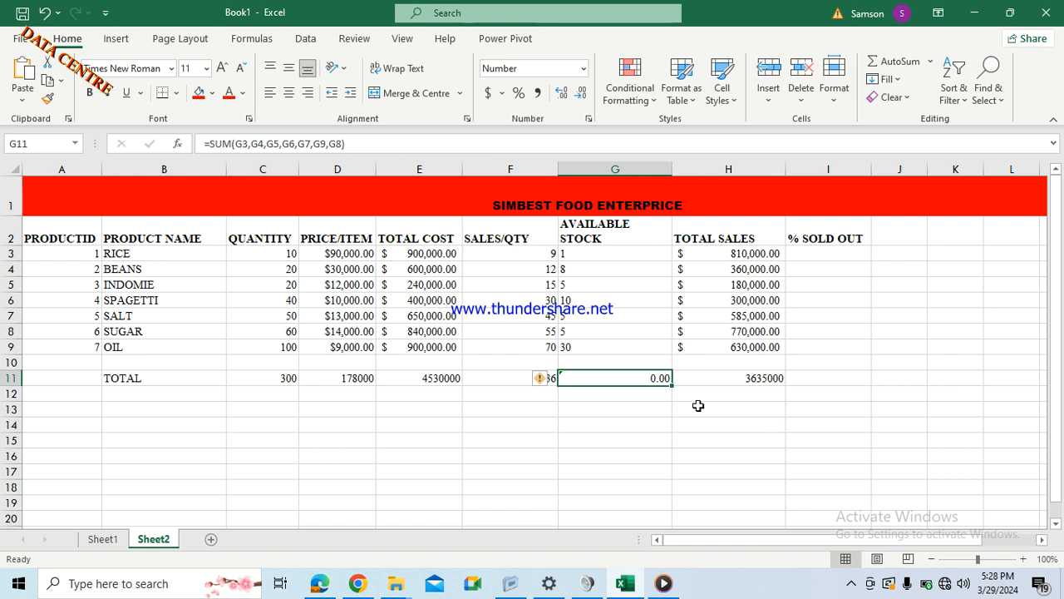
Open Excel Help for the inconsistent-formula warning on the G11 stock total.
click(539, 381)
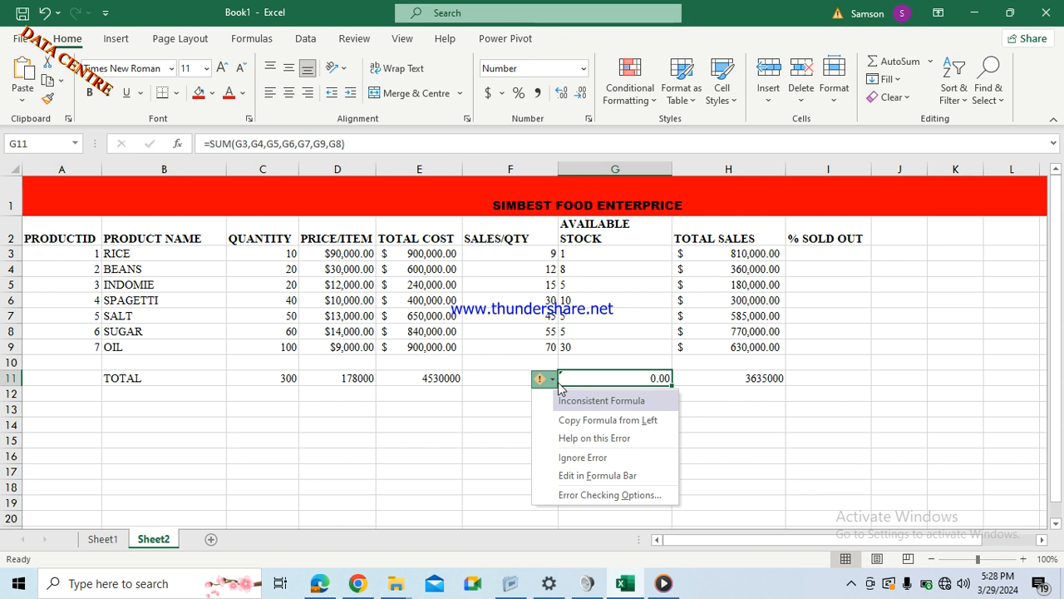
click(581, 434)
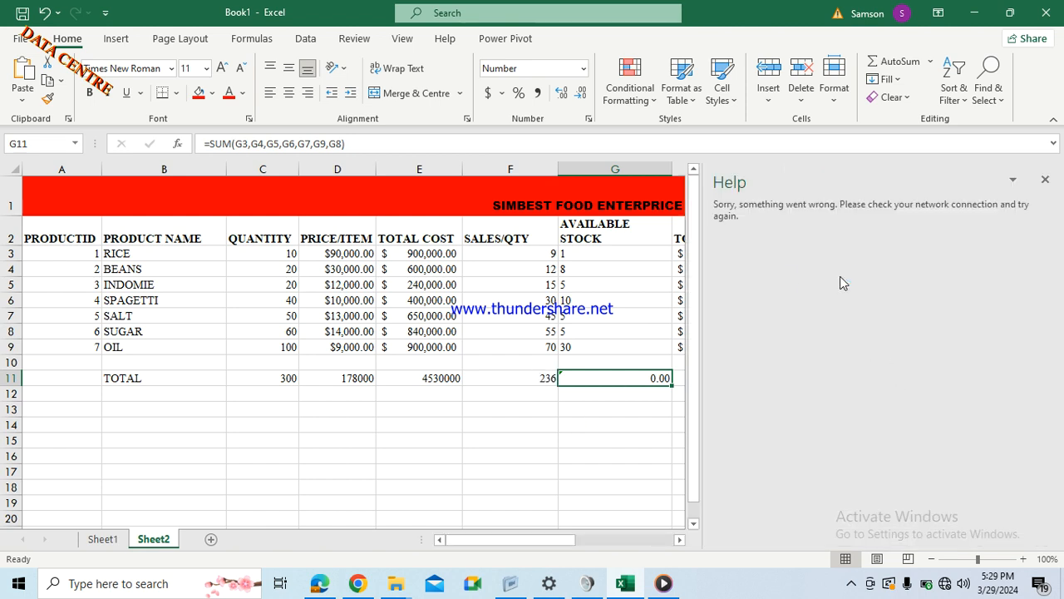
Close the Help pane and replace G11's old total with a G3+G4 formula.
click(1044, 181)
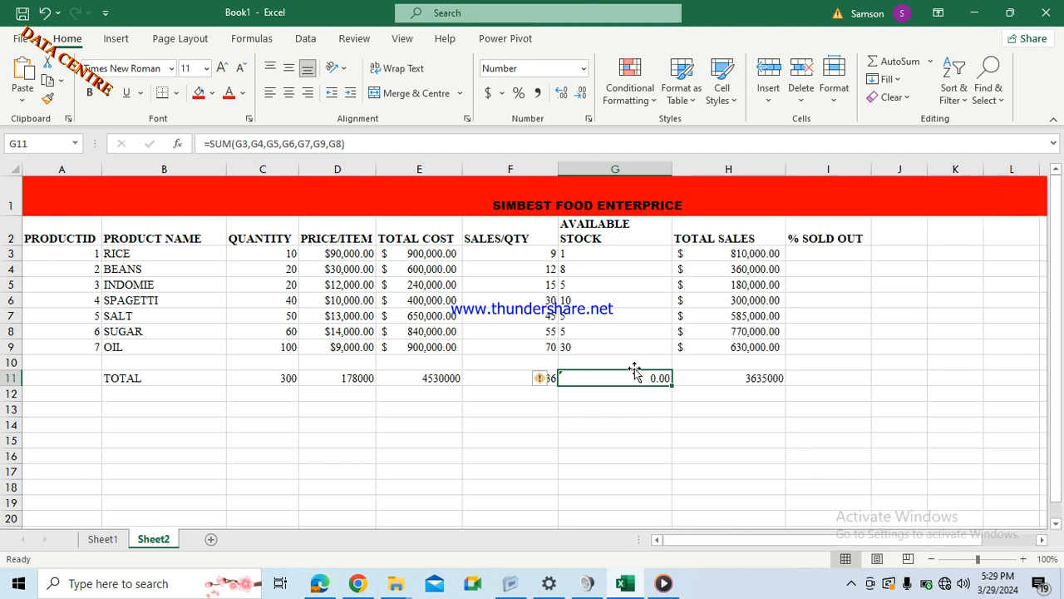
key(BackSpace)
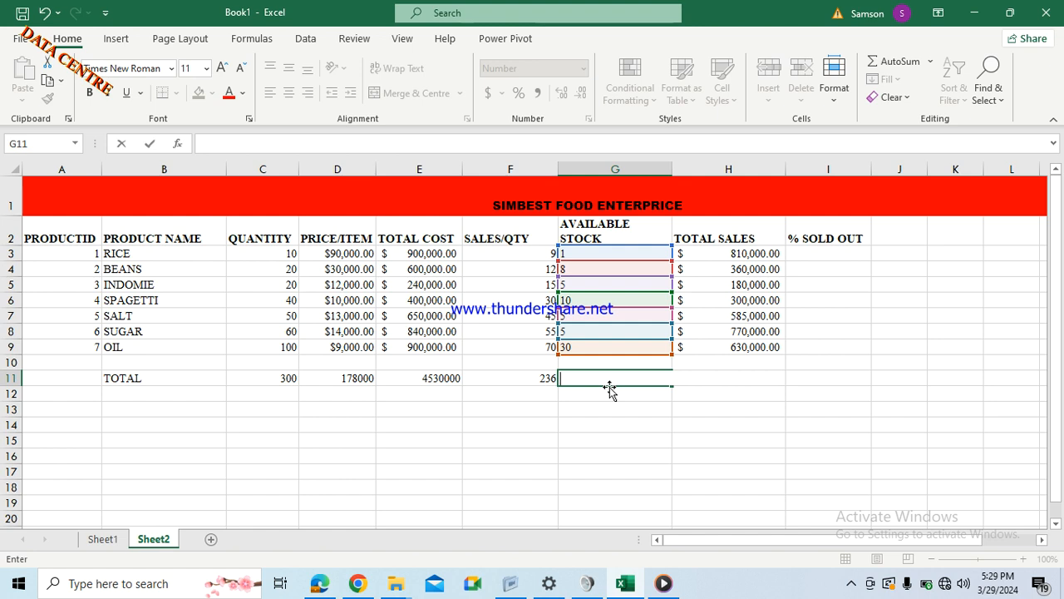
text(=)
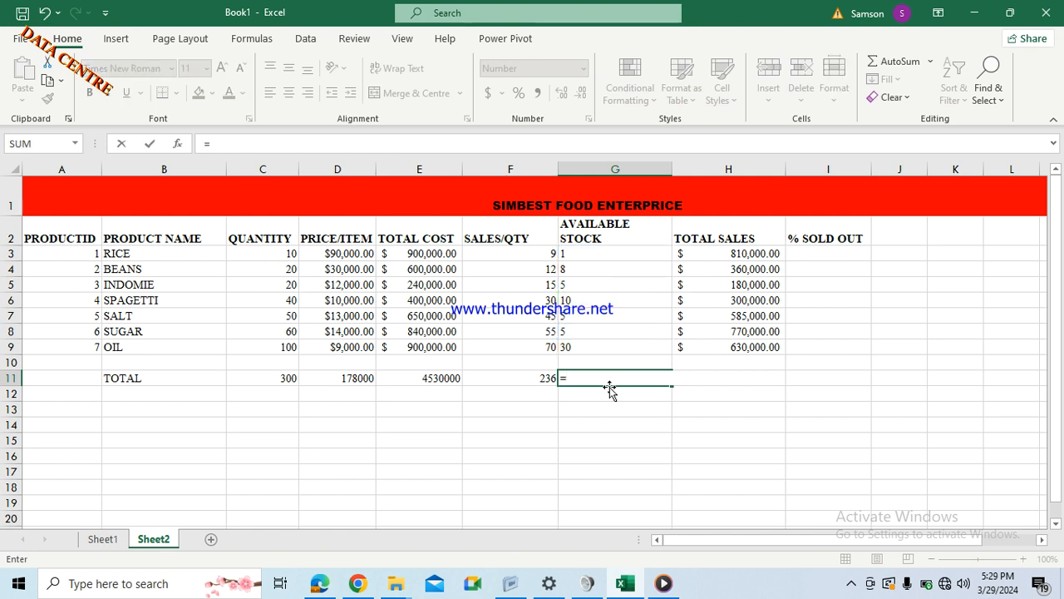
click(586, 259)
text(+1)
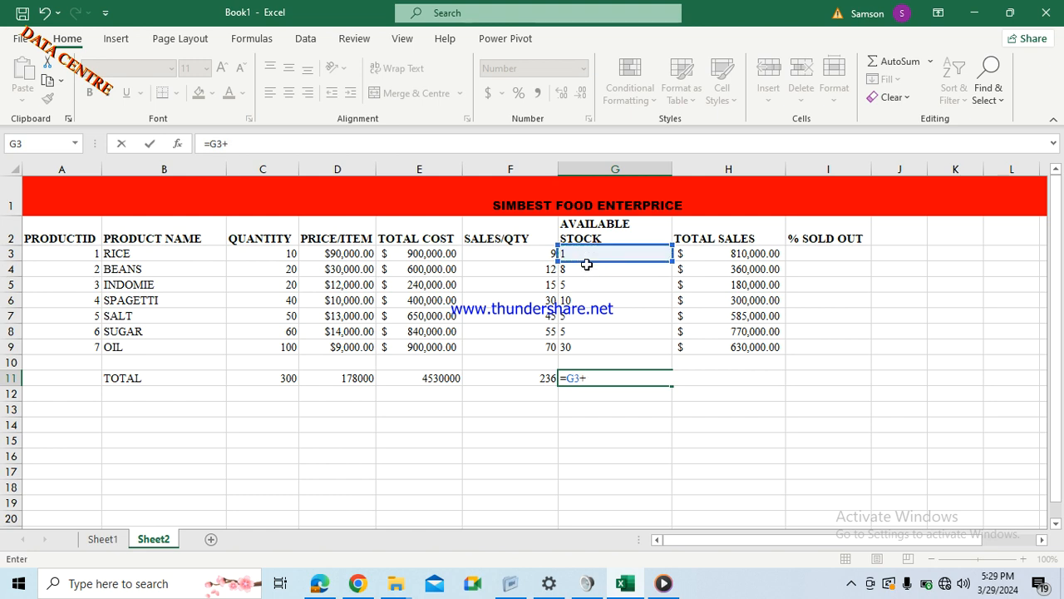
click(587, 270)
key(Return)
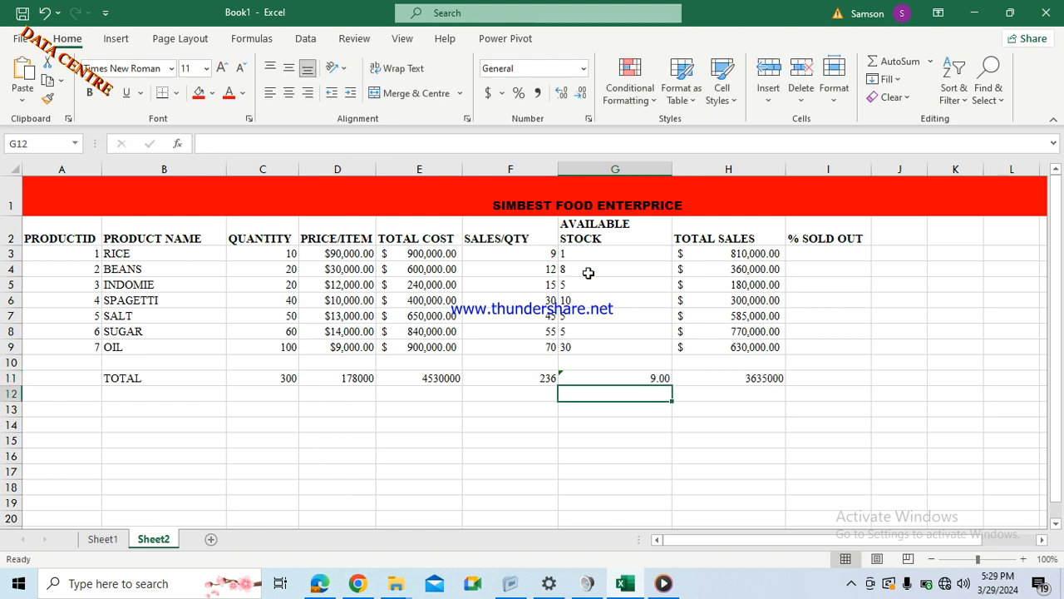
Extend the G11 total formula to also add G5.
click(657, 379)
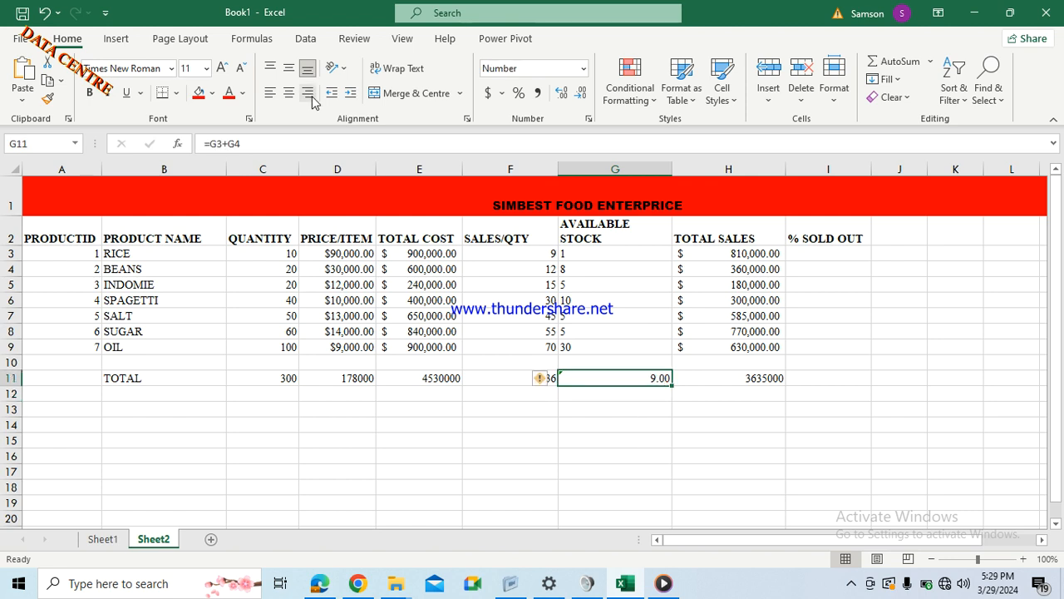
click(255, 143)
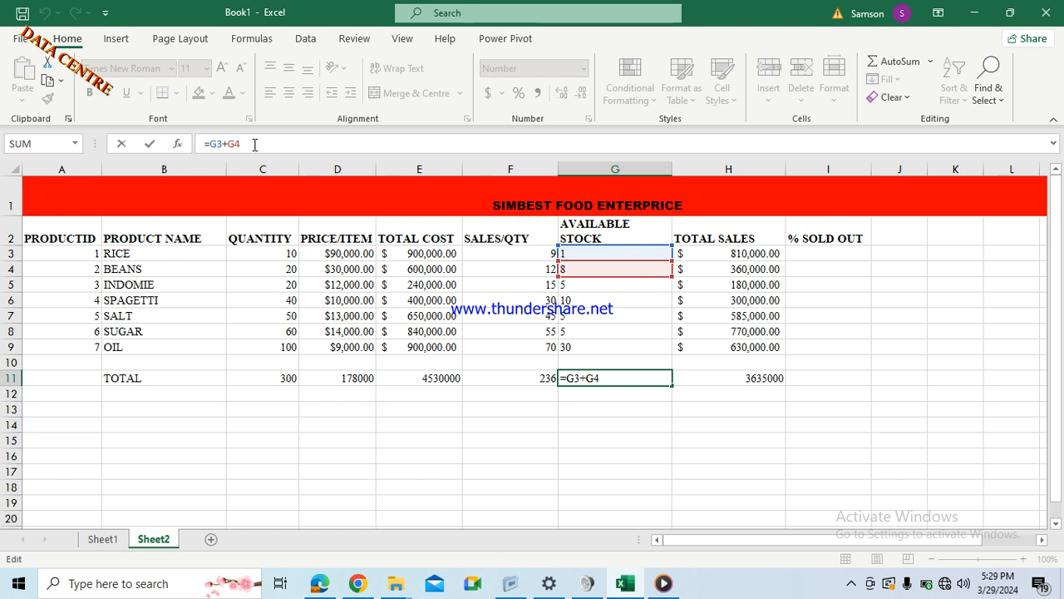
text(+)
click(574, 283)
key(Return)
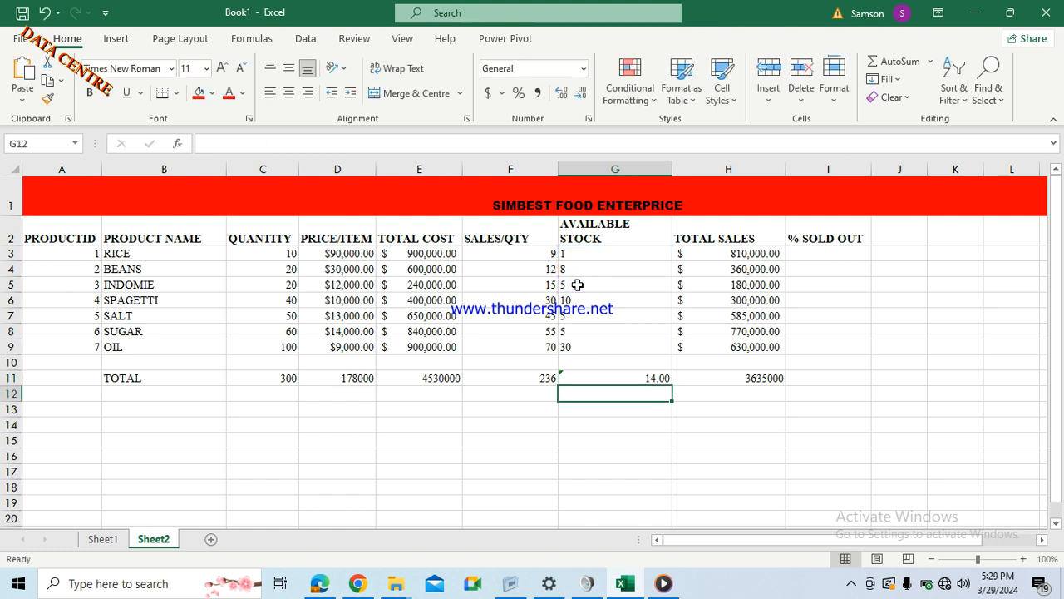
Add G6, G7, G8 and G9 so G11 reads =G3+G4+G5+G6+G7+G8+G9, showing 64.00.
click(598, 378)
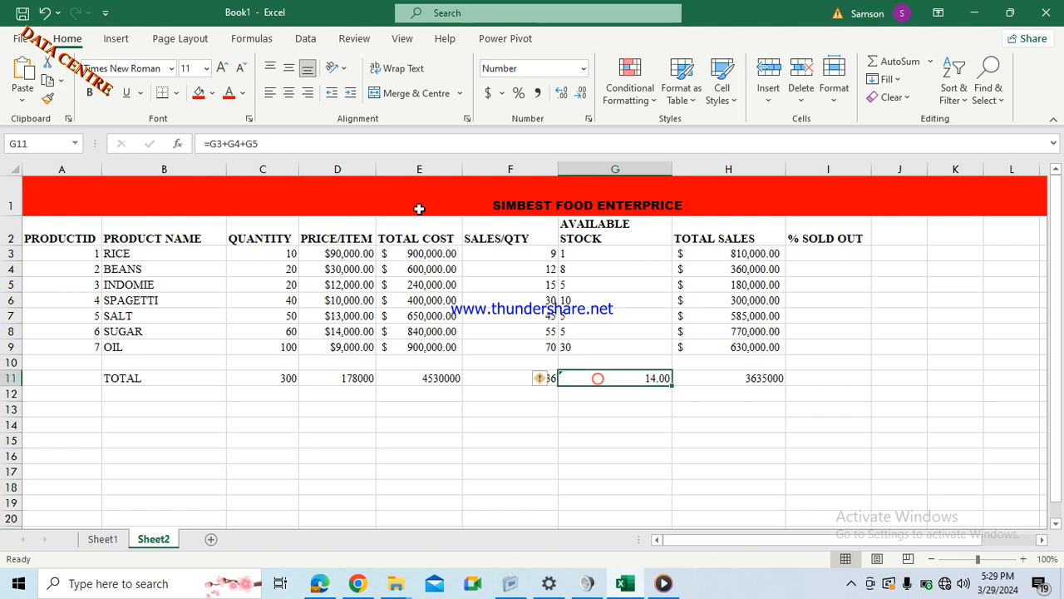
click(276, 145)
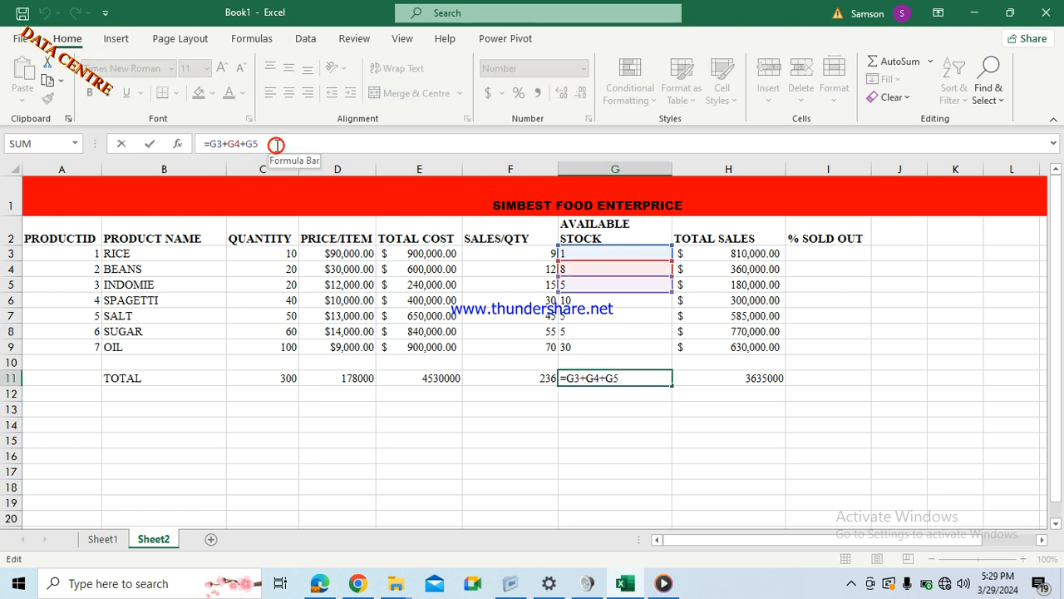
text(+)
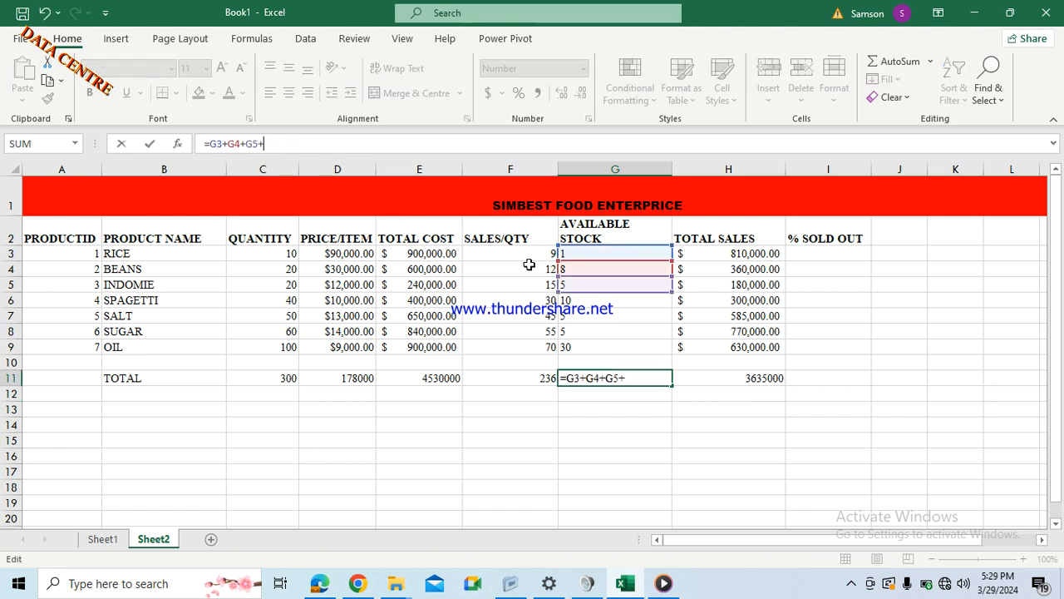
click(571, 300)
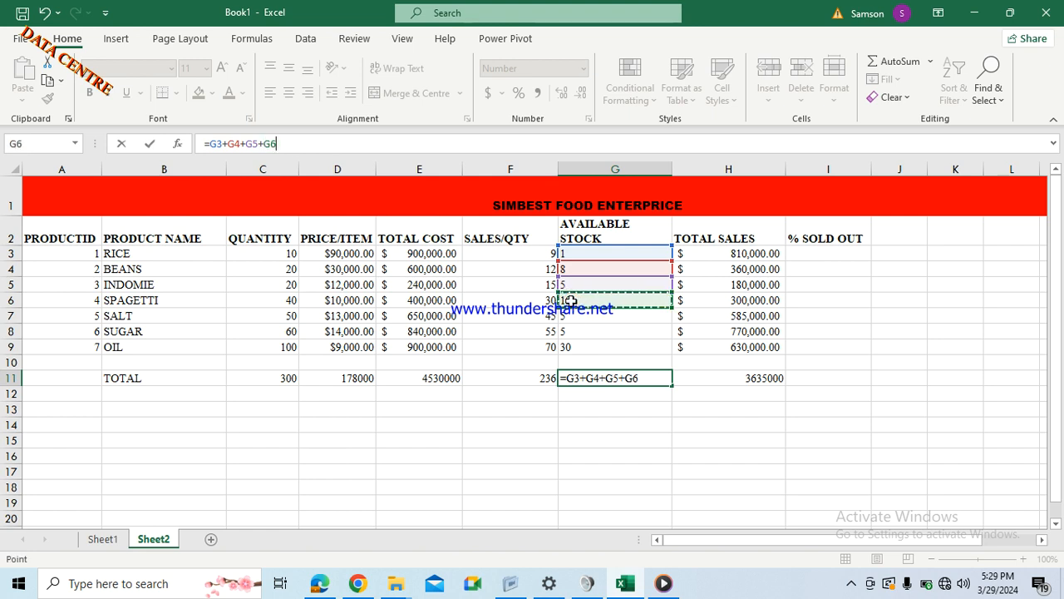
text(+)
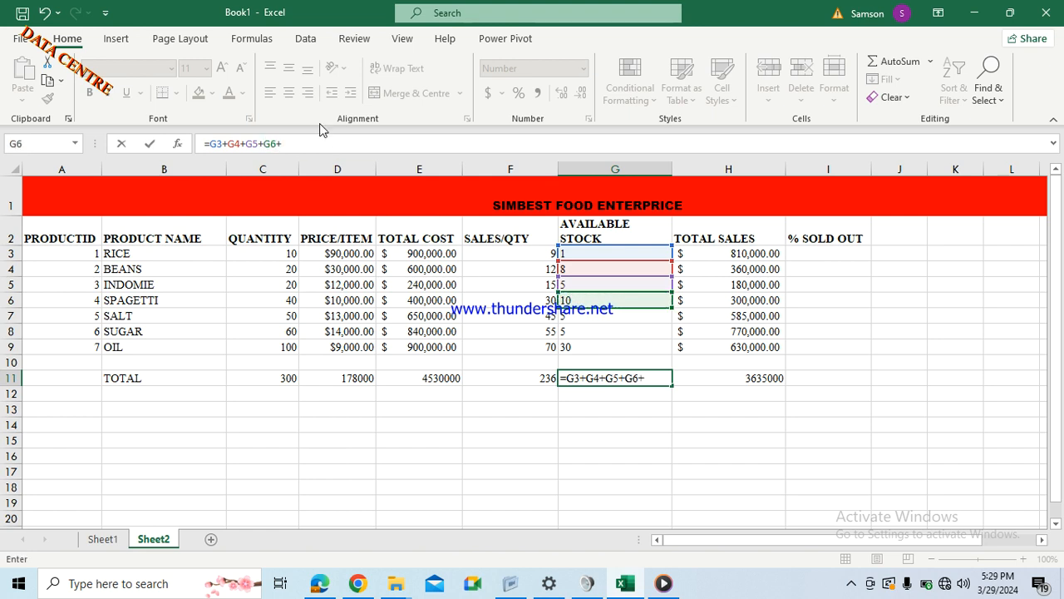
click(580, 316)
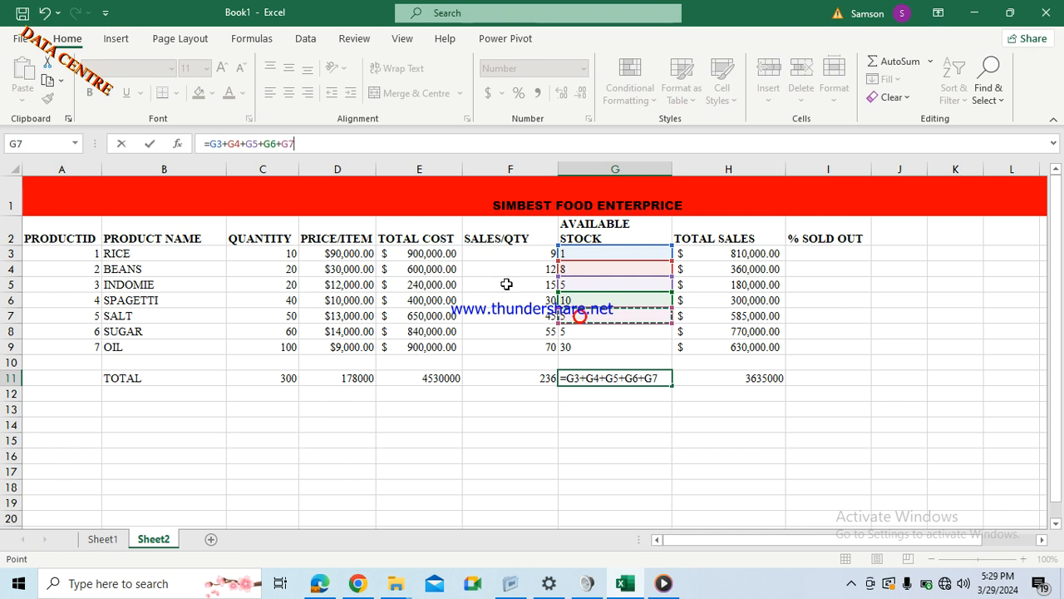
text(+)
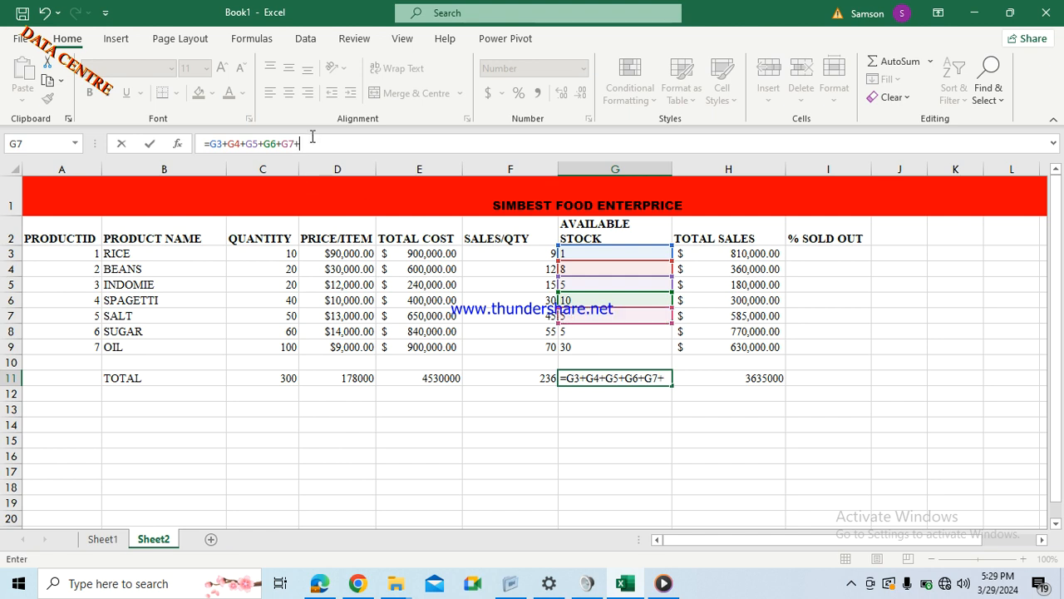
click(590, 330)
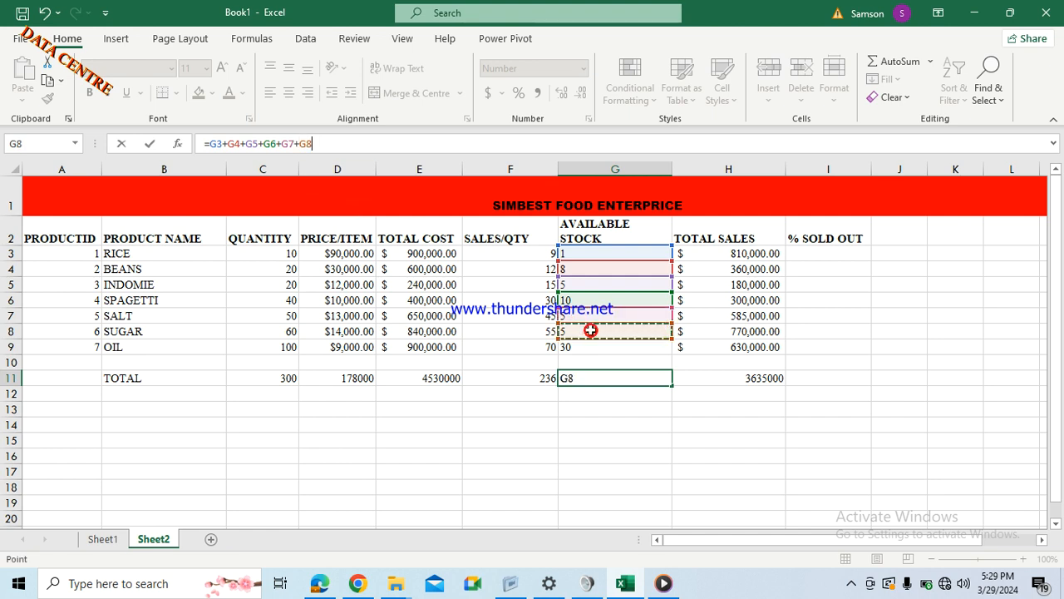
text(+)
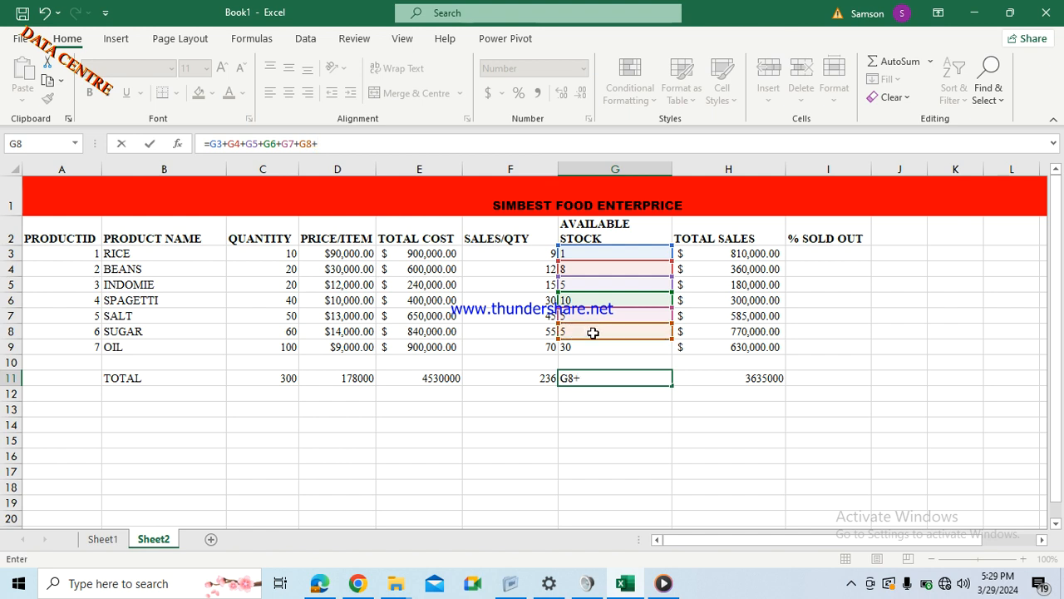
click(594, 348)
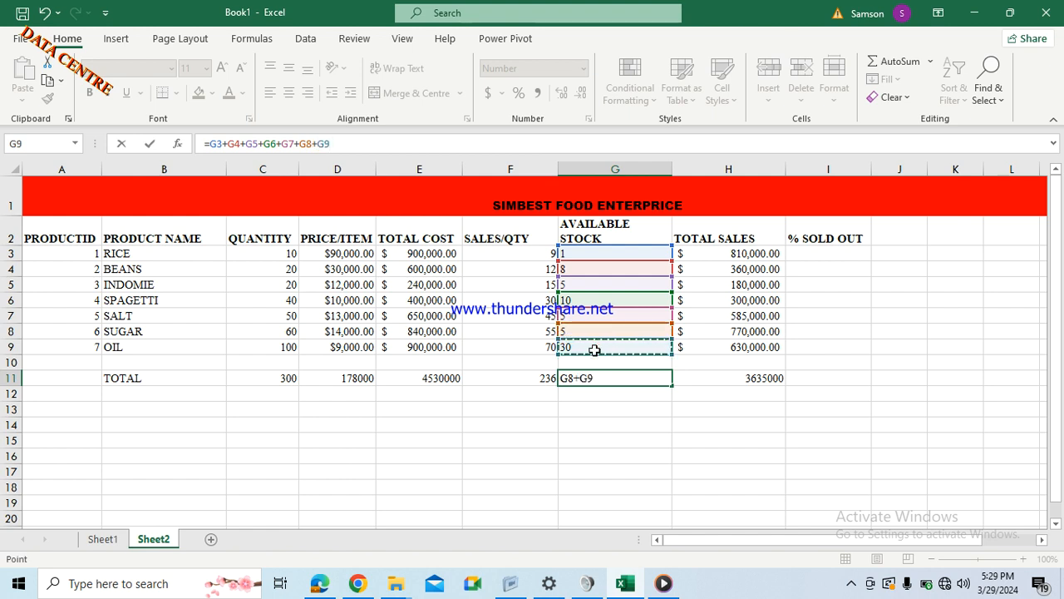
key(Return)
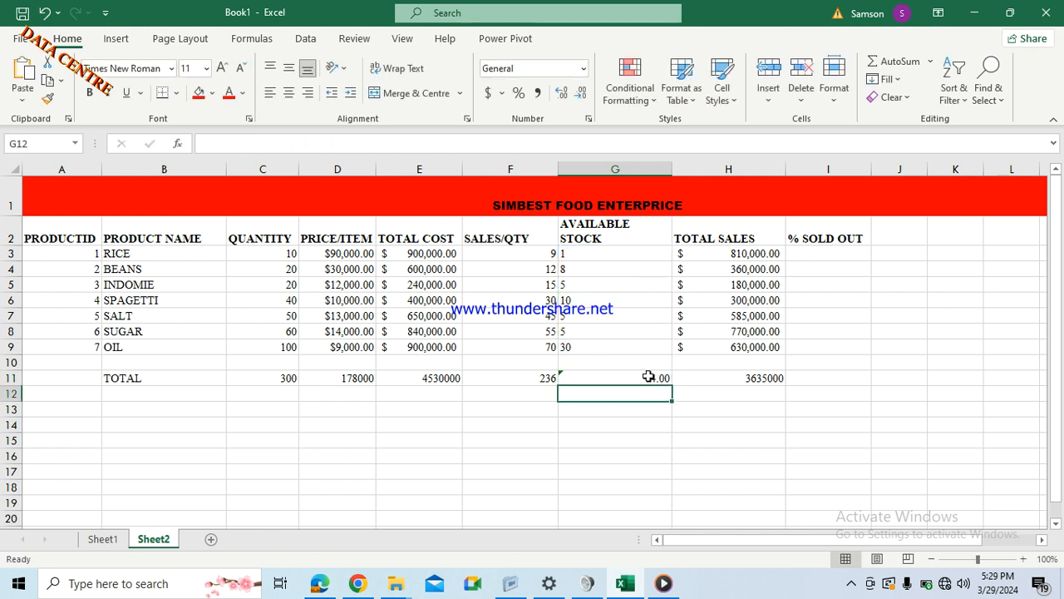
click(649, 377)
click(603, 398)
click(599, 360)
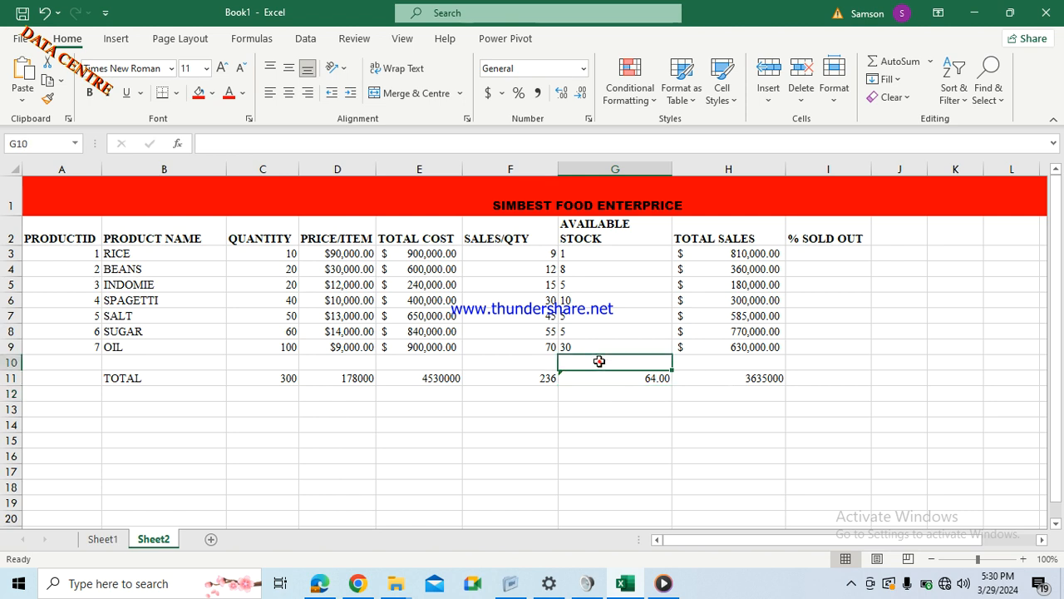
text(=)
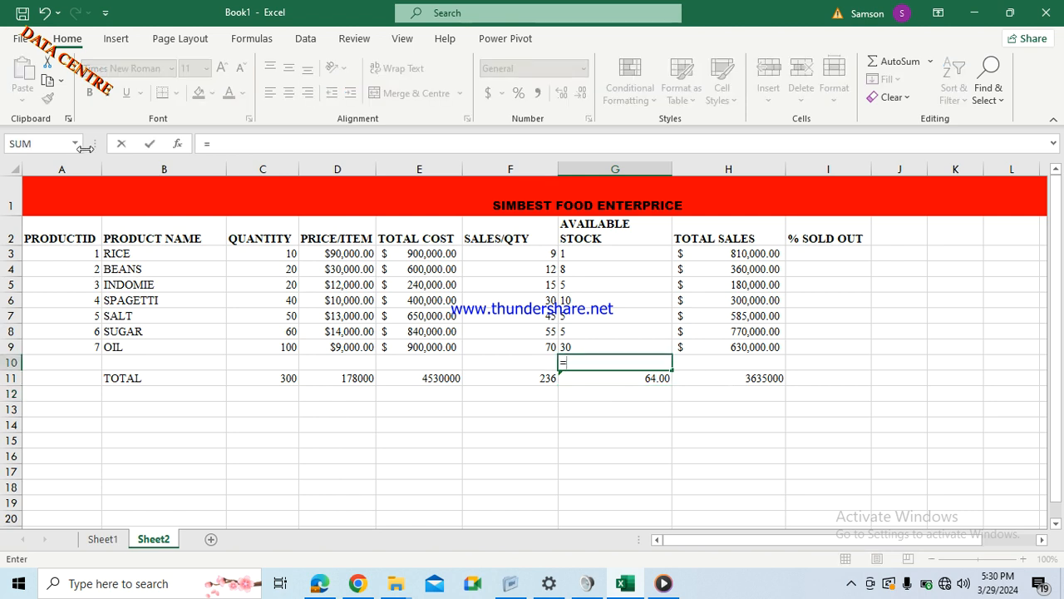
click(42, 144)
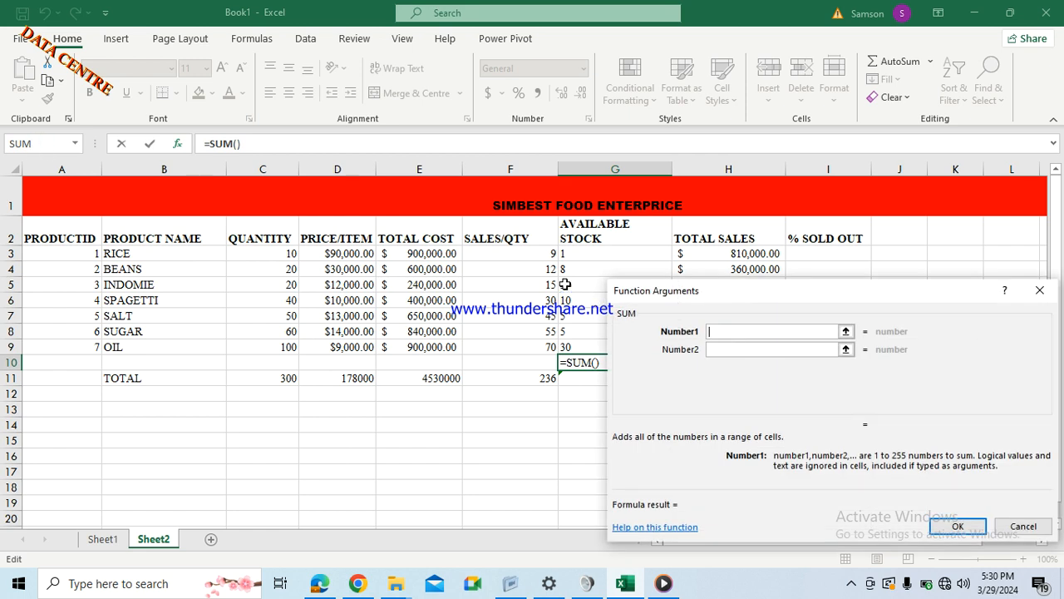
drag(575, 258, 578, 343)
key(Return)
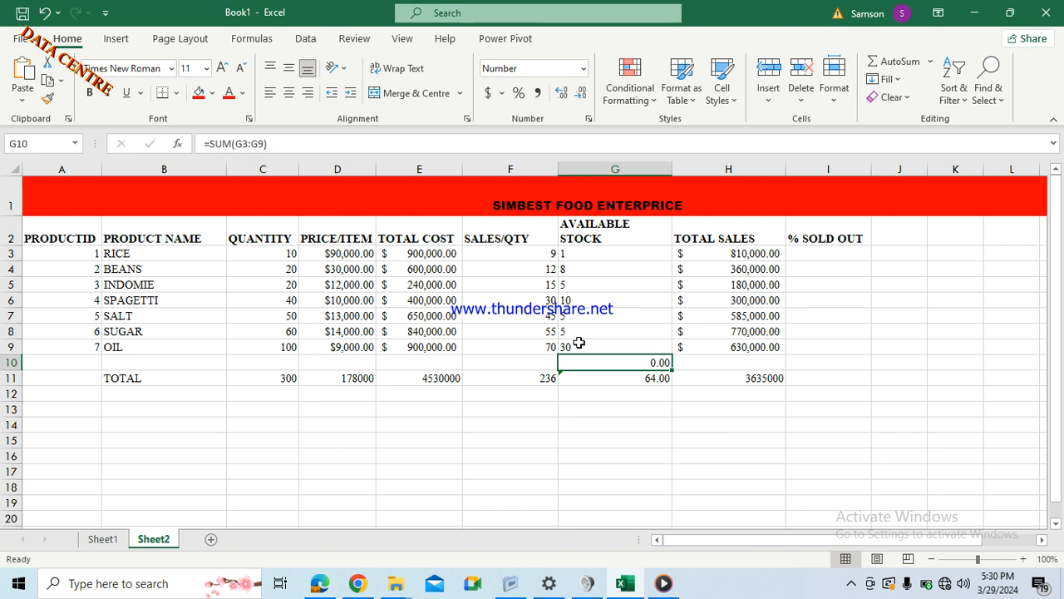
key(ctrl+z)
click(602, 387)
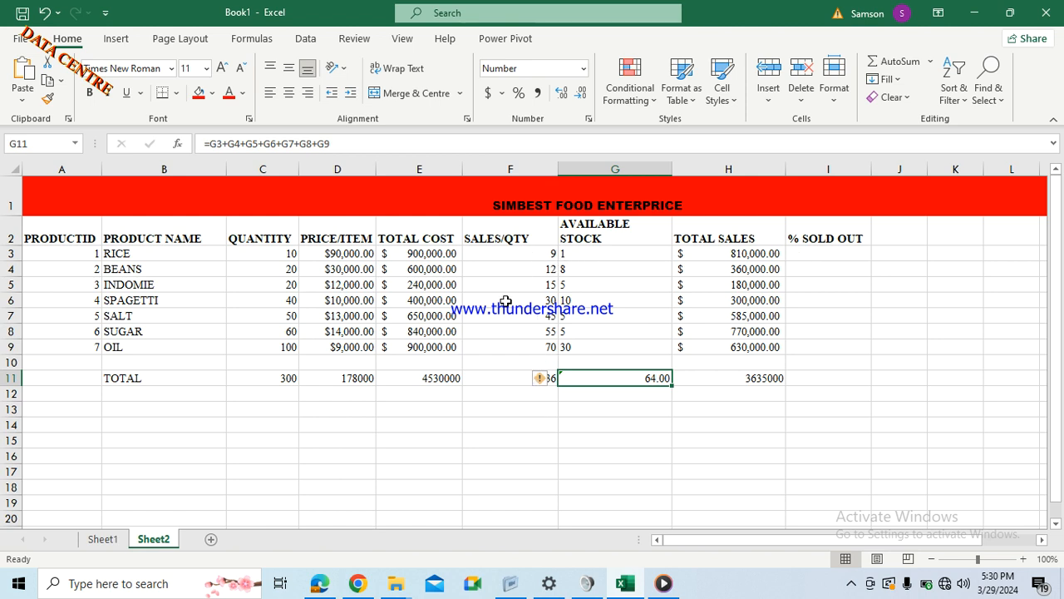
Enter =QUOTIENT(F3,C3) in I3, using RICE's SALES/QTY as numerator and QUANTITY as denominator.
click(541, 397)
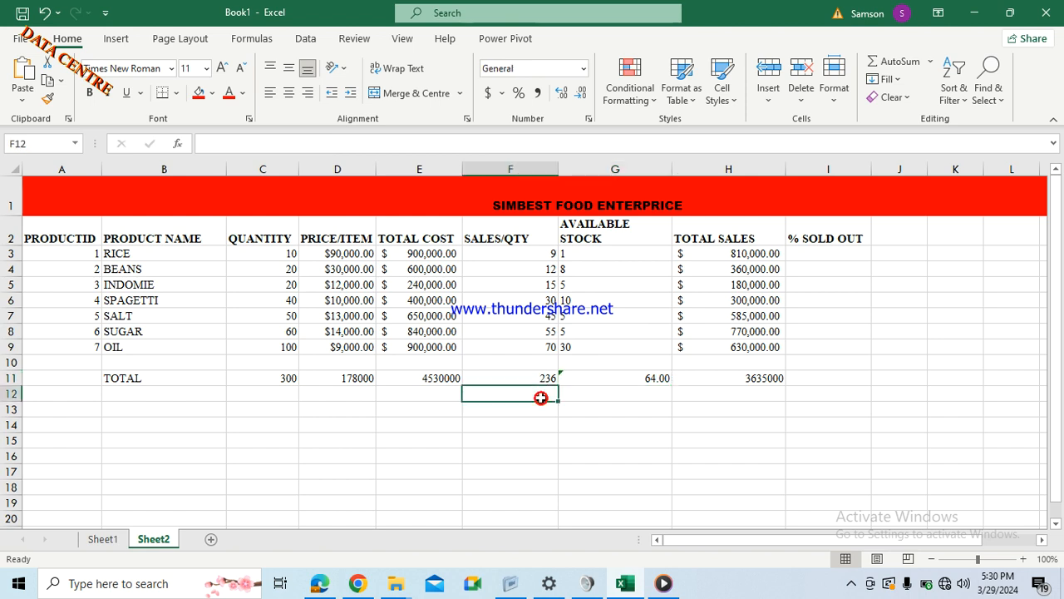
click(812, 257)
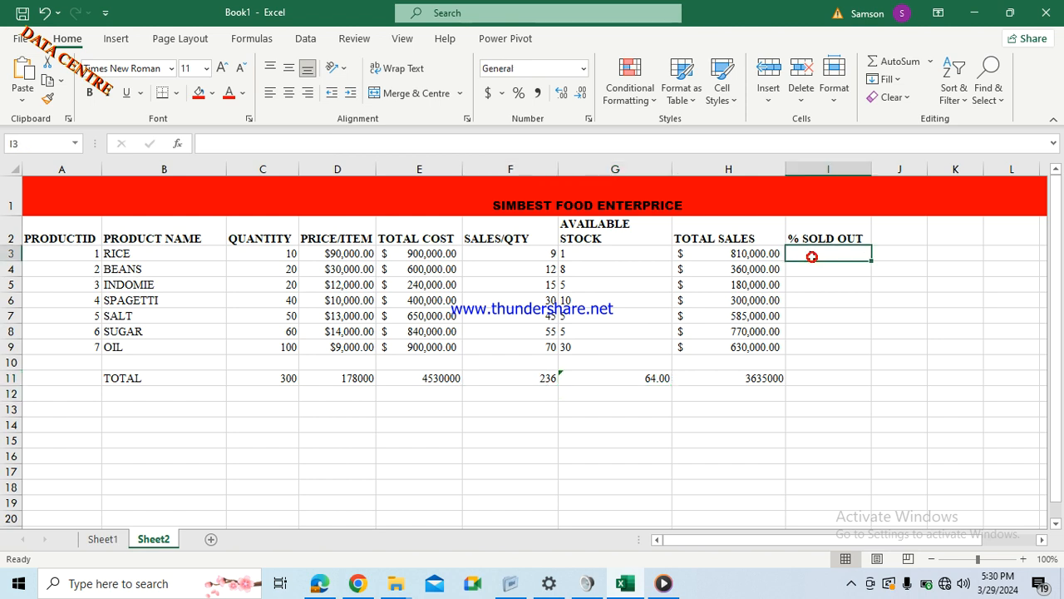
text(=)
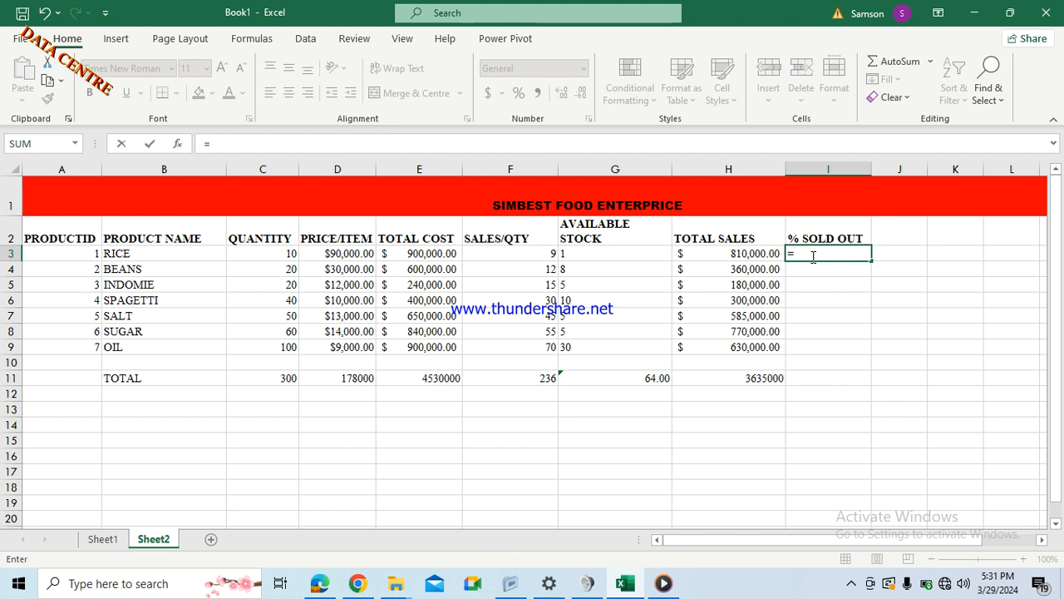
click(77, 144)
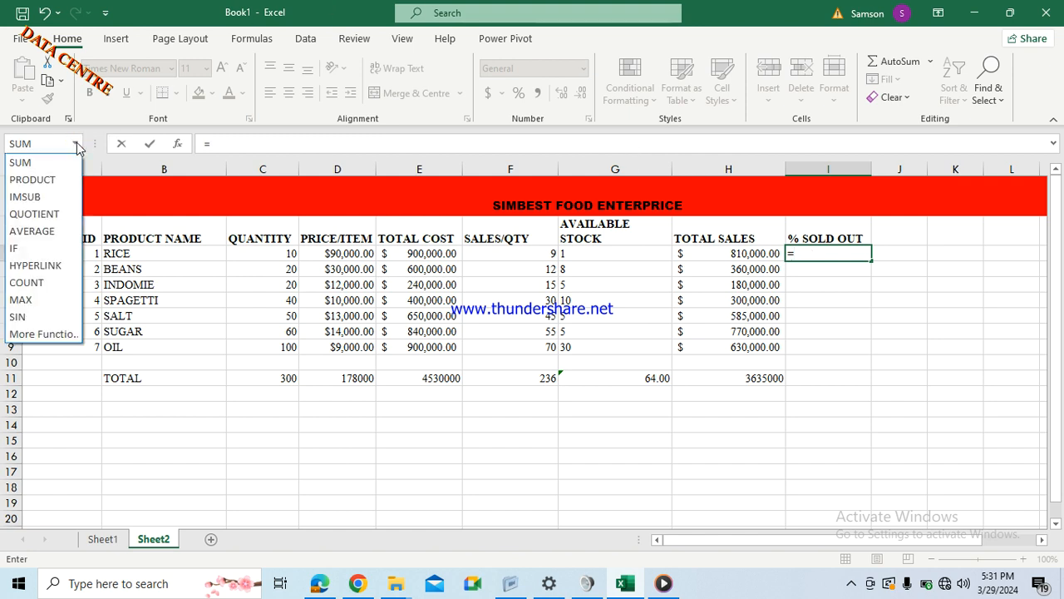
click(37, 215)
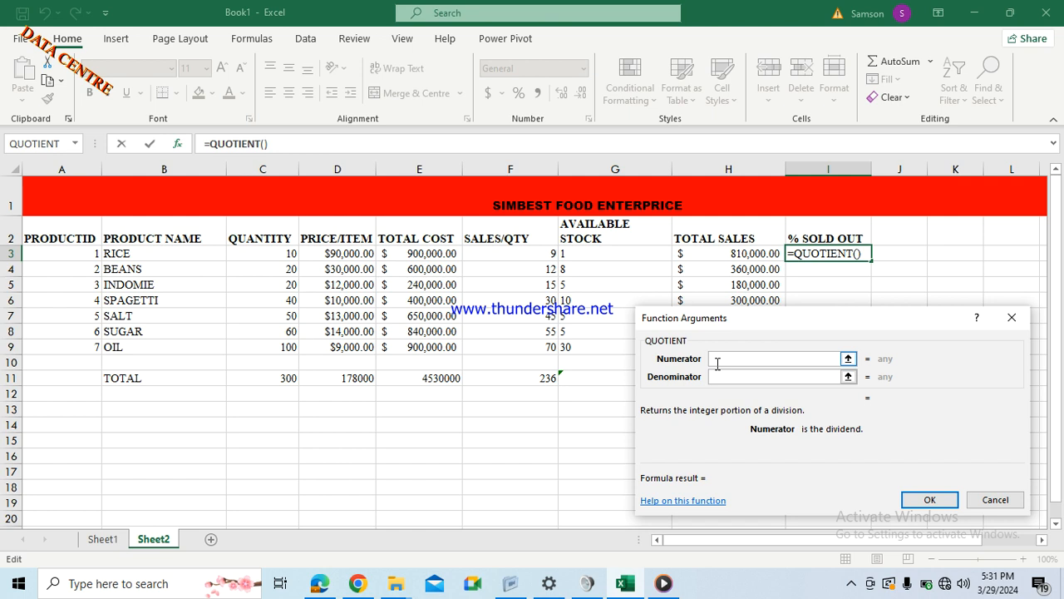
click(552, 253)
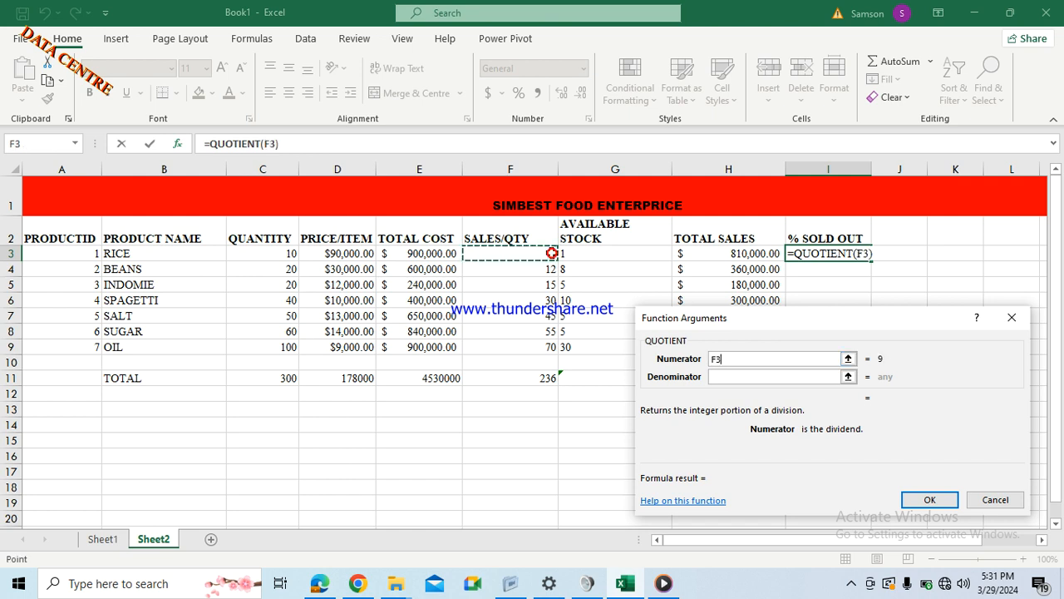
click(725, 378)
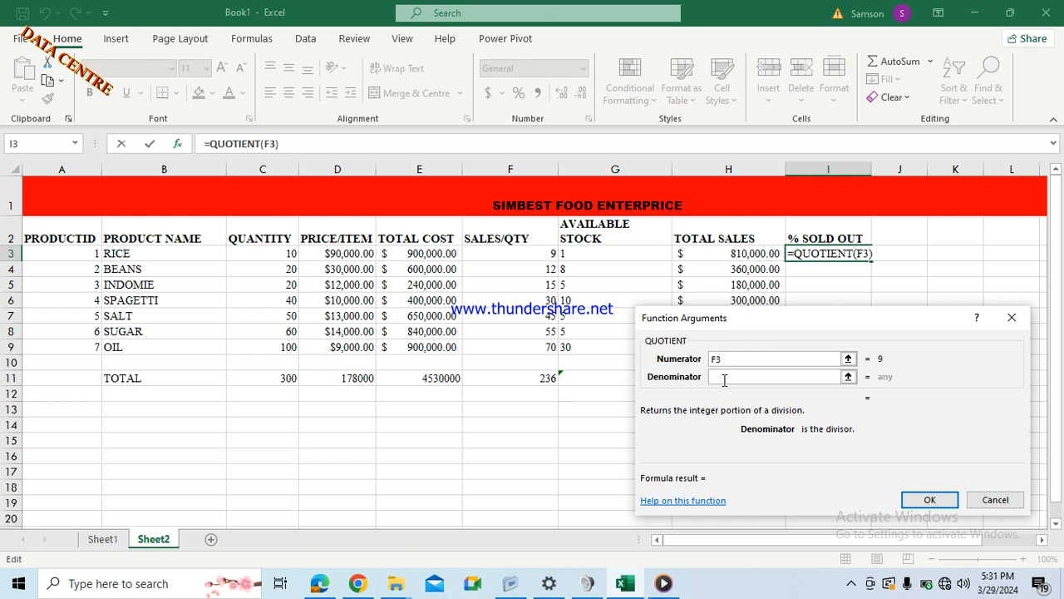
click(294, 257)
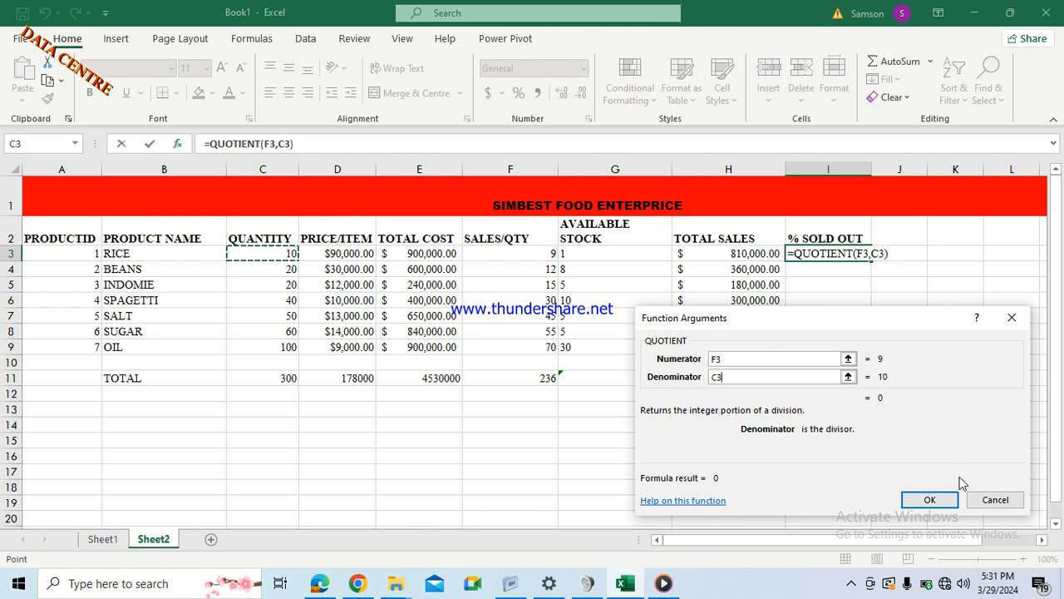
click(930, 499)
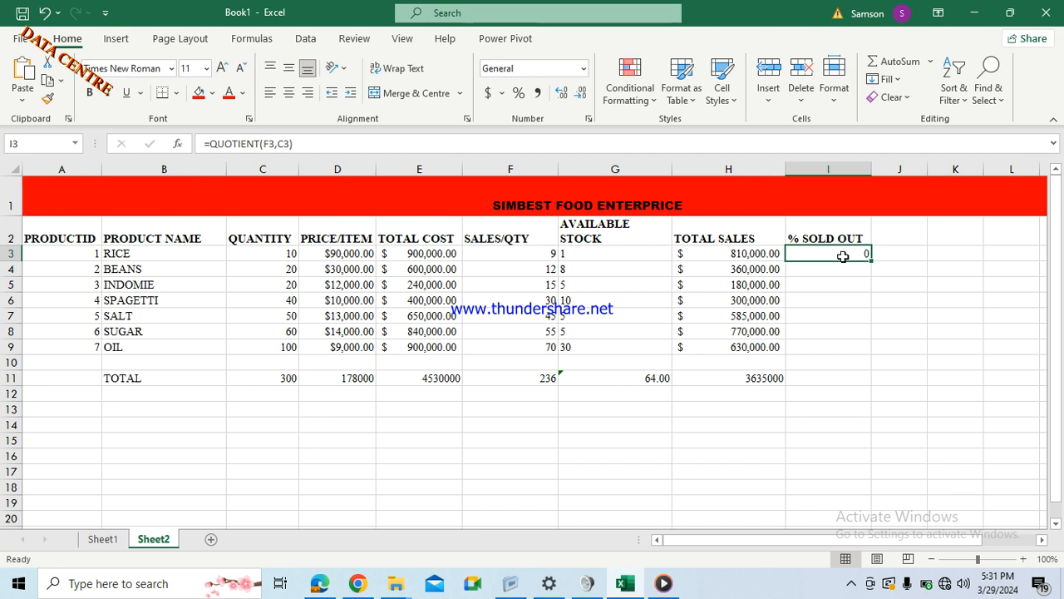
Give I3 two more decimals and Percent Style, then fill it down to I9.
click(583, 100)
click(562, 93)
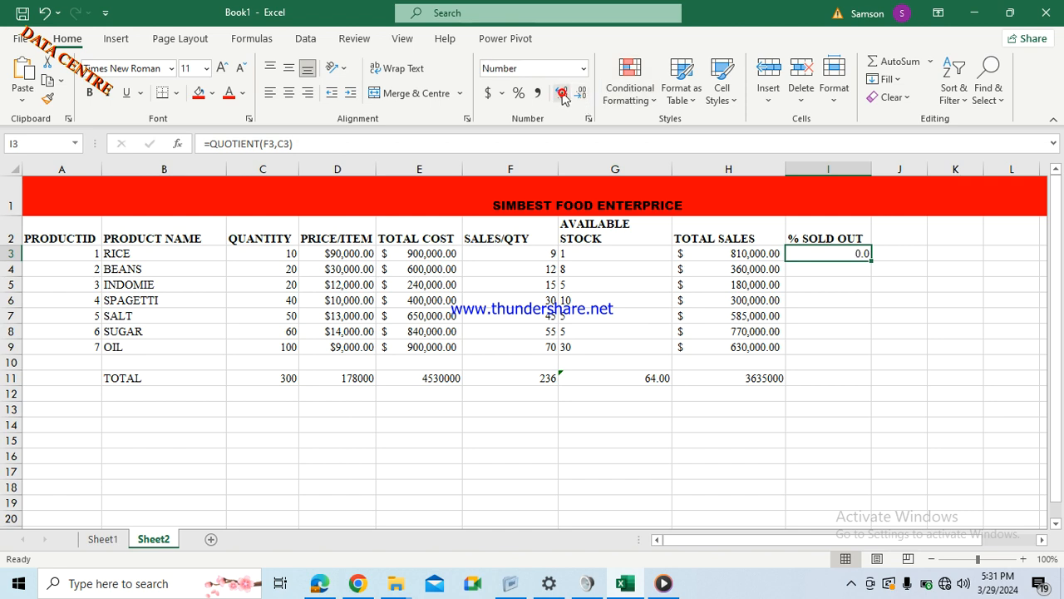
click(562, 93)
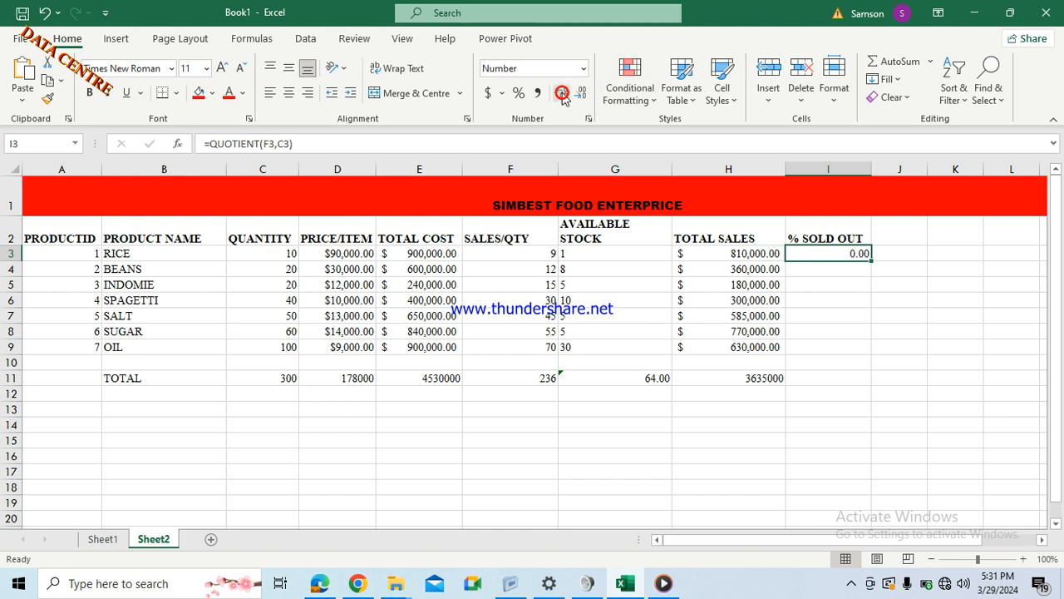
click(519, 93)
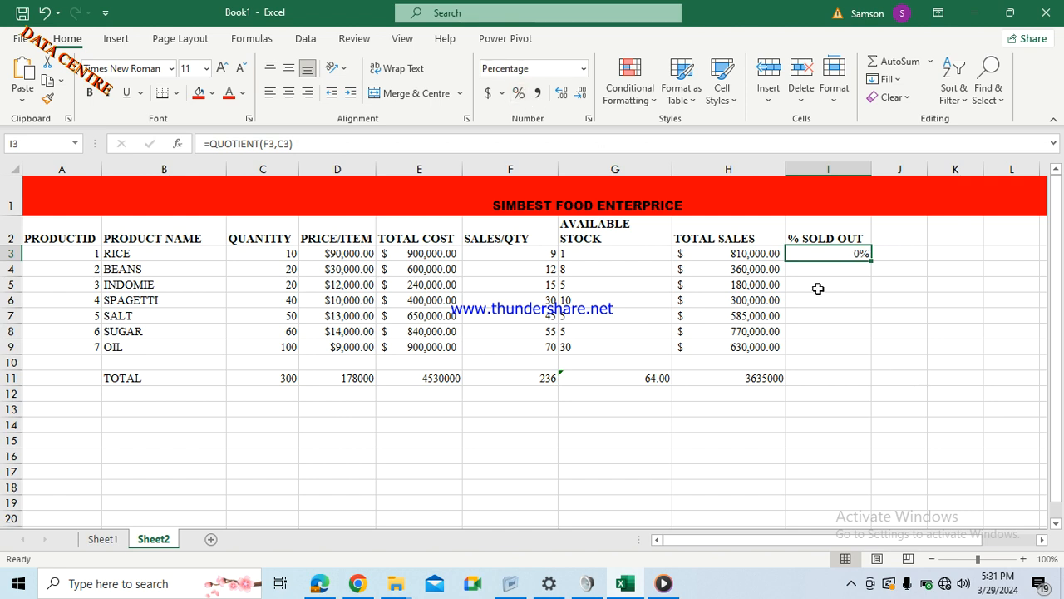
drag(871, 262, 866, 356)
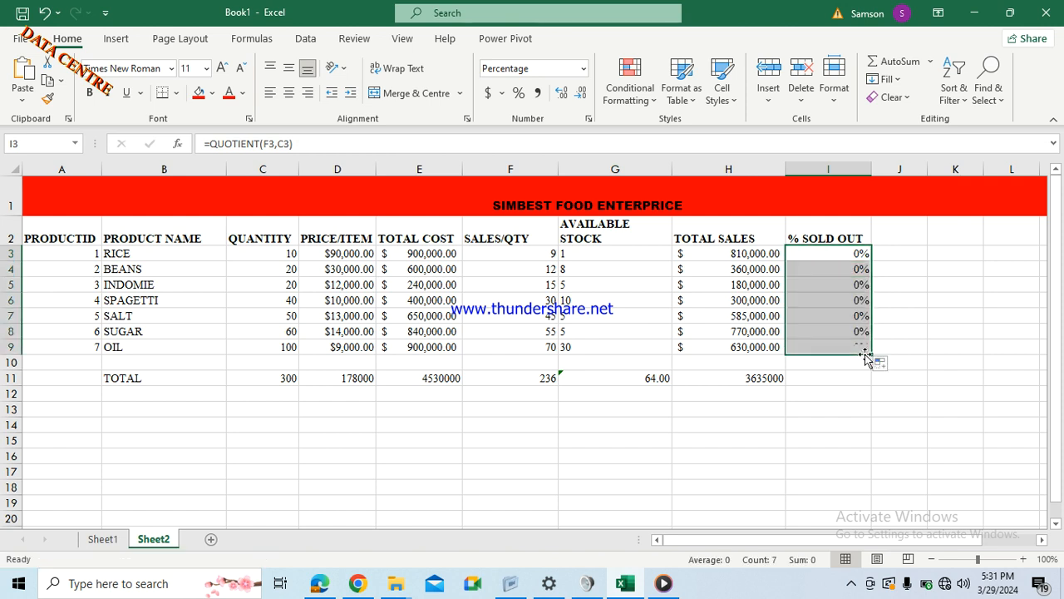
click(806, 257)
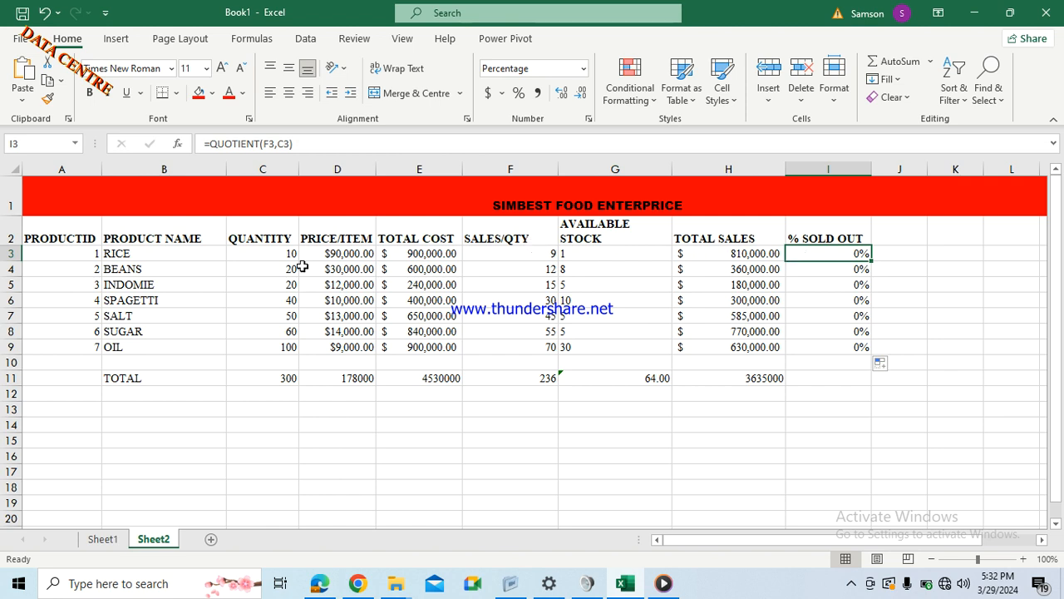
After checking I4 and F6, enter =F3/C3 in J3, returning 0.9 for RICE.
click(799, 271)
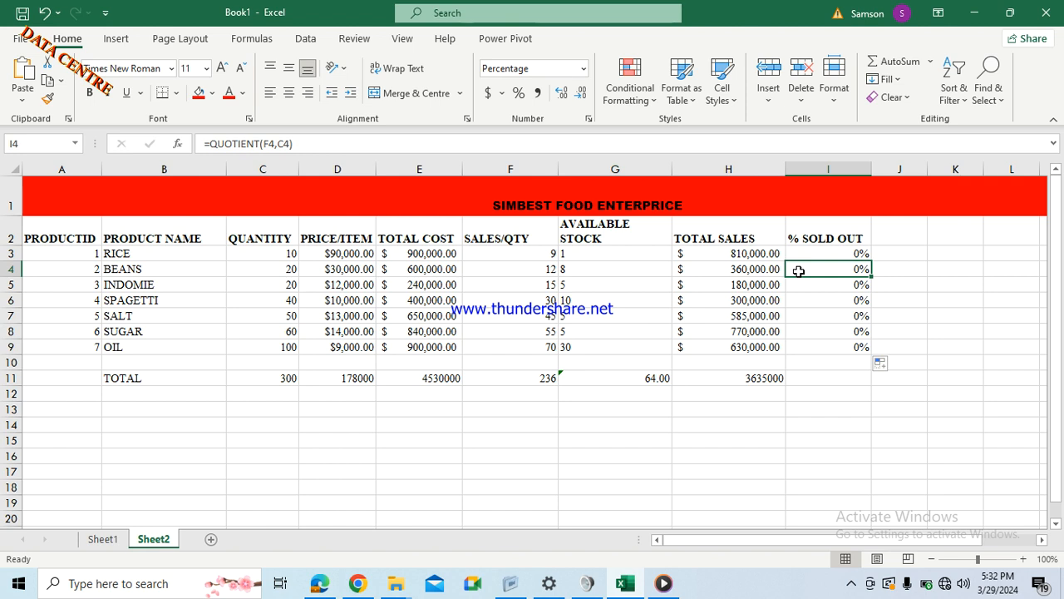
click(538, 299)
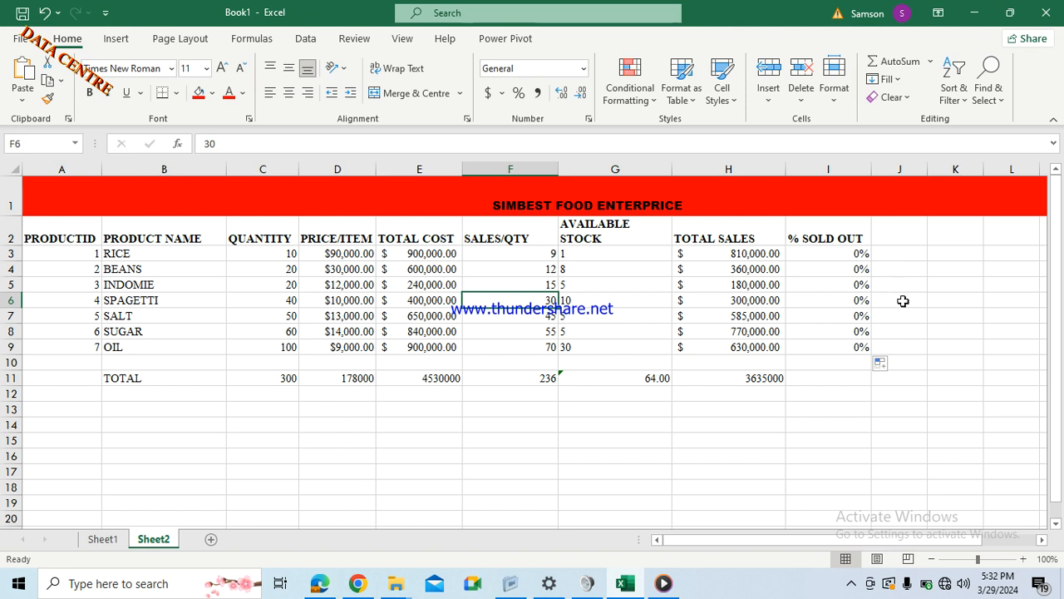
click(897, 254)
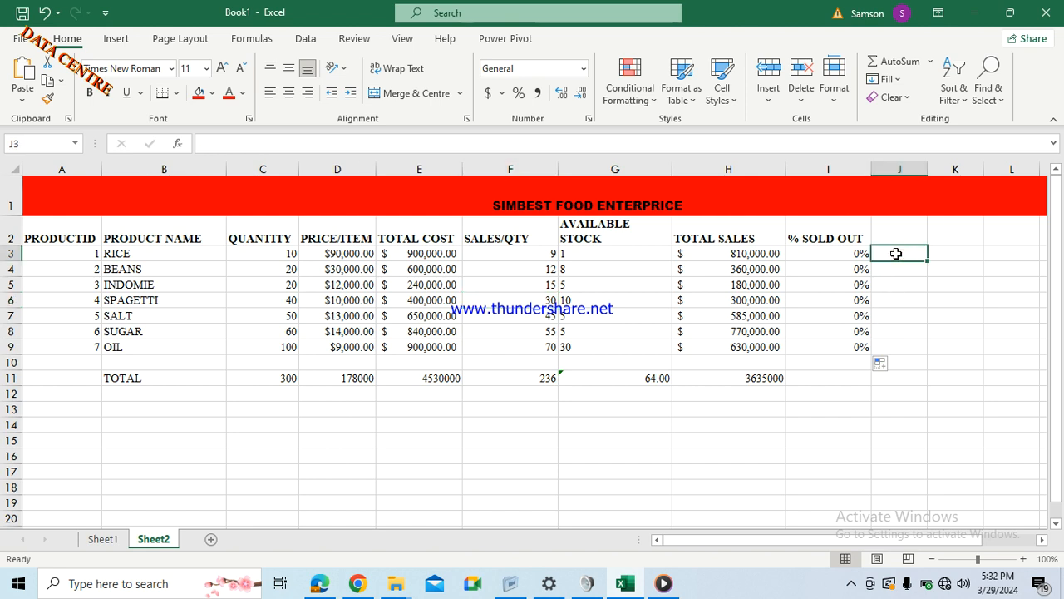
text(=)
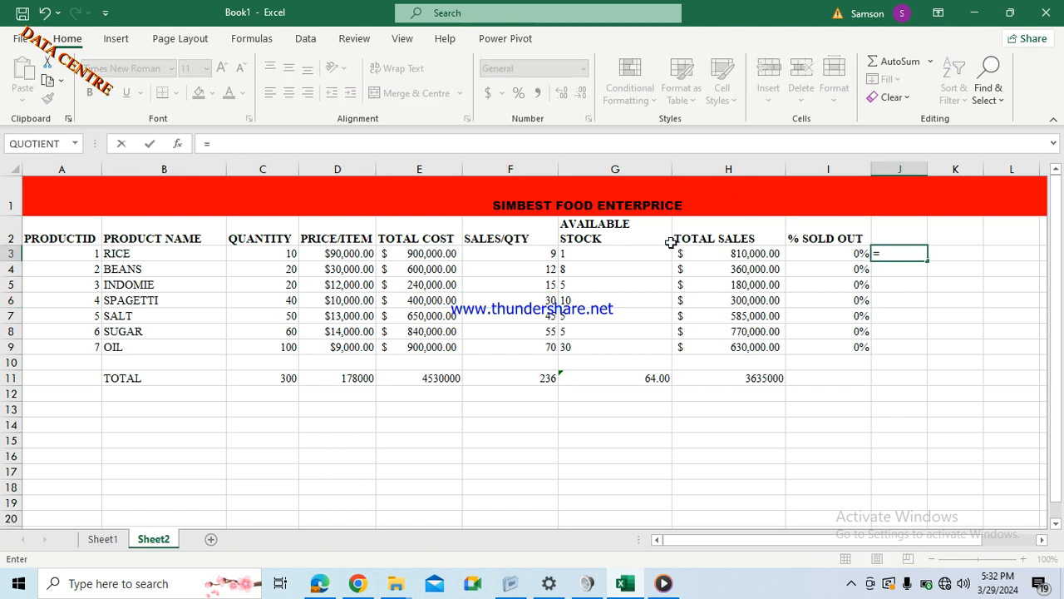
click(507, 255)
text(/)
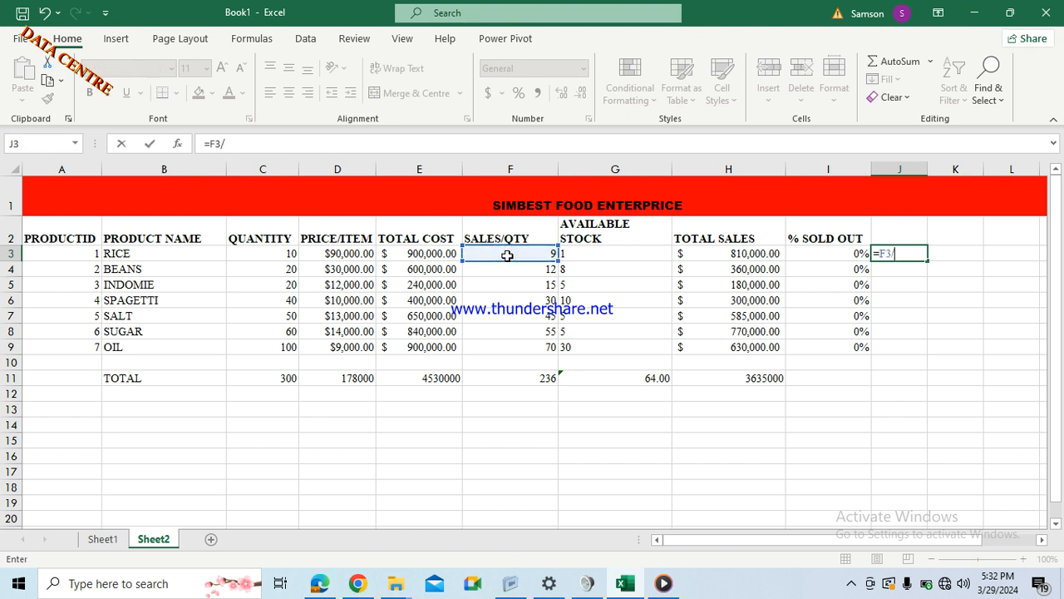
click(271, 255)
key(Return)
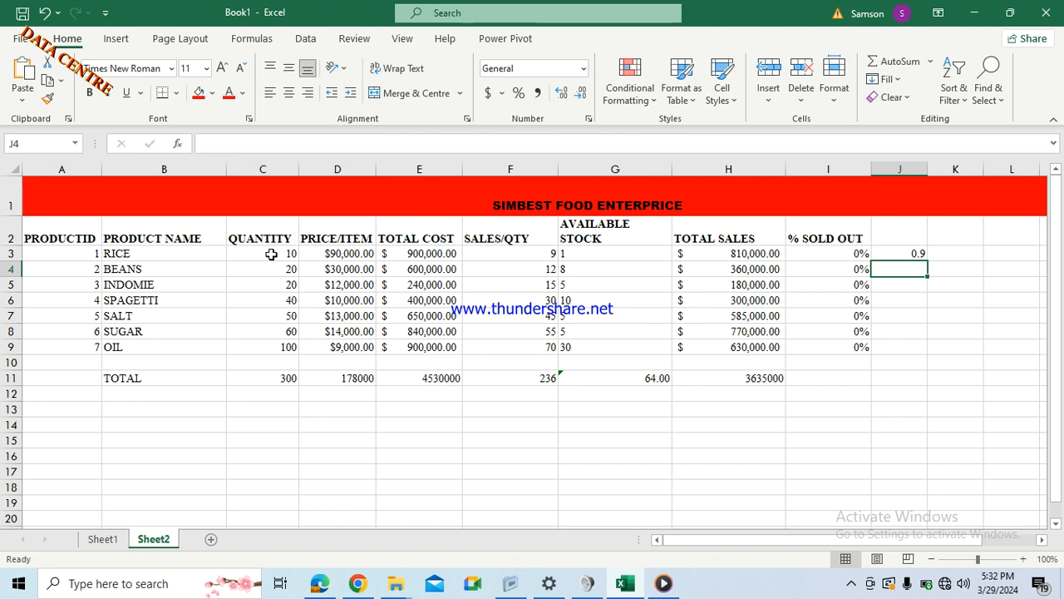
Compare J3's formula with I3's QUOTIENT, then select the % SOLD OUT range I3:I9.
click(913, 253)
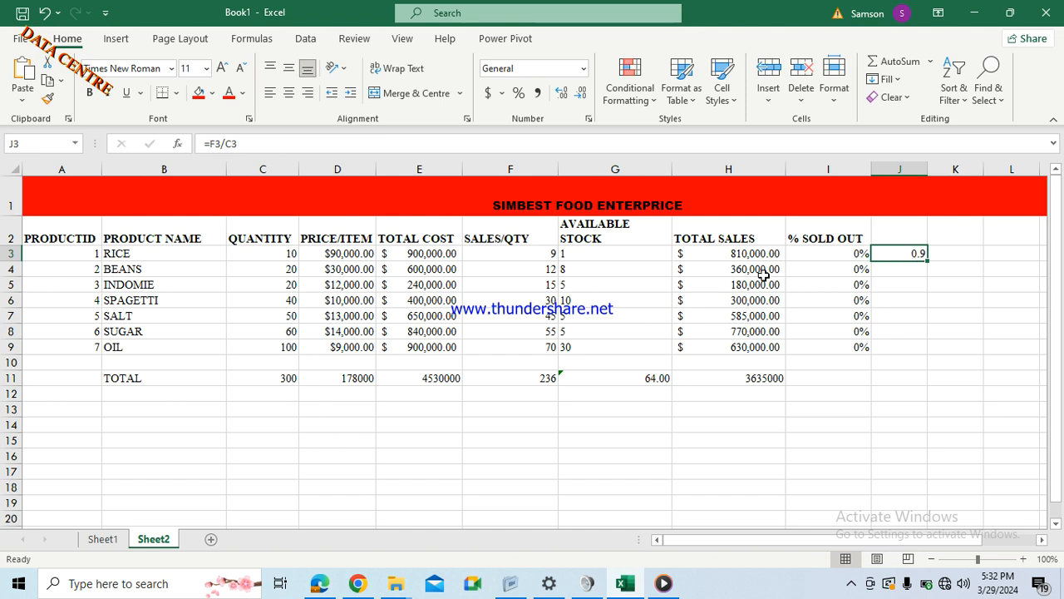
click(859, 252)
drag(859, 252, 855, 344)
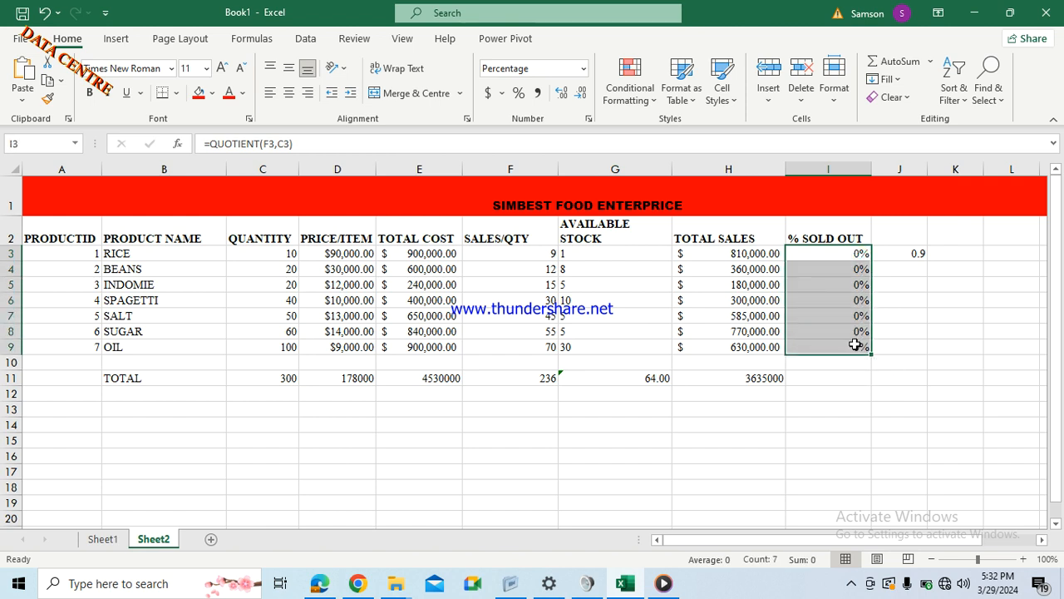
Clear the 0% QUOTIENT results in I3:I9 and delete the J3 test value.
right_click(857, 346)
click(915, 346)
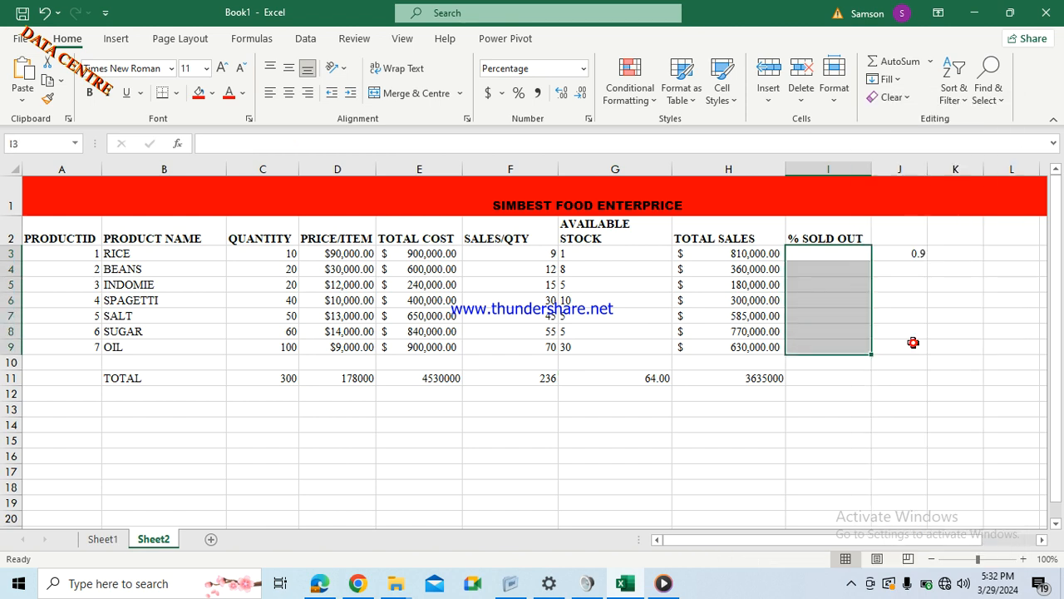
click(905, 254)
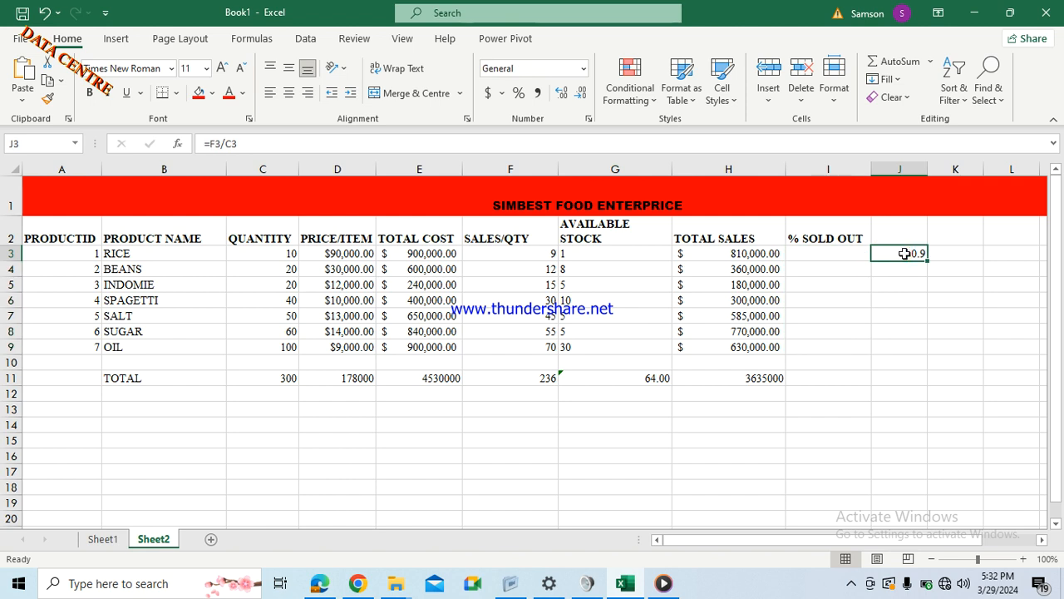
key(BackSpace)
Enter =F3/C3 in I3 so RICE's % SOLD OUT shows 90%.
click(855, 253)
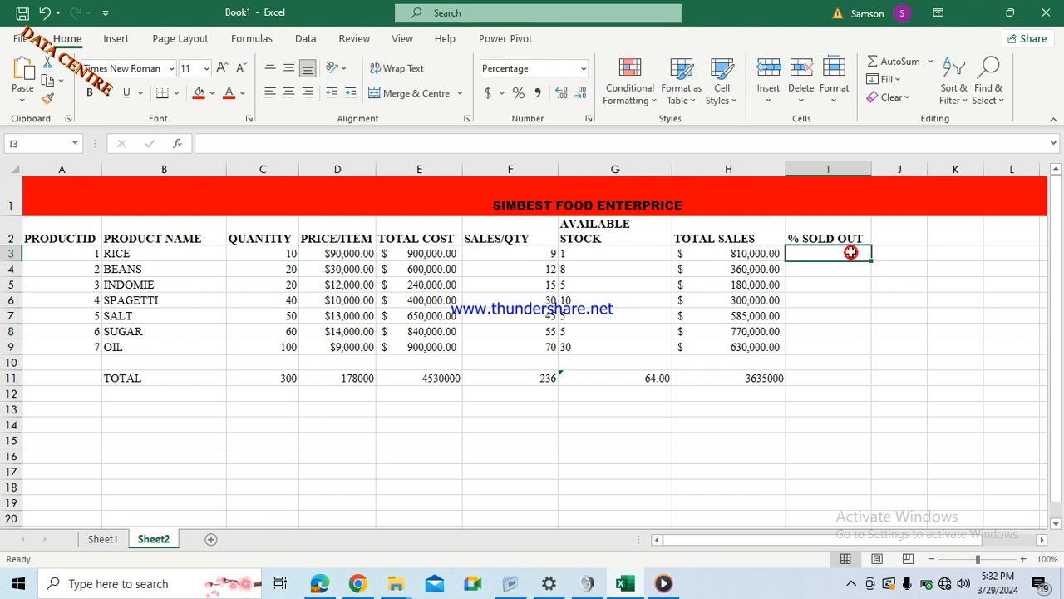
text(=)
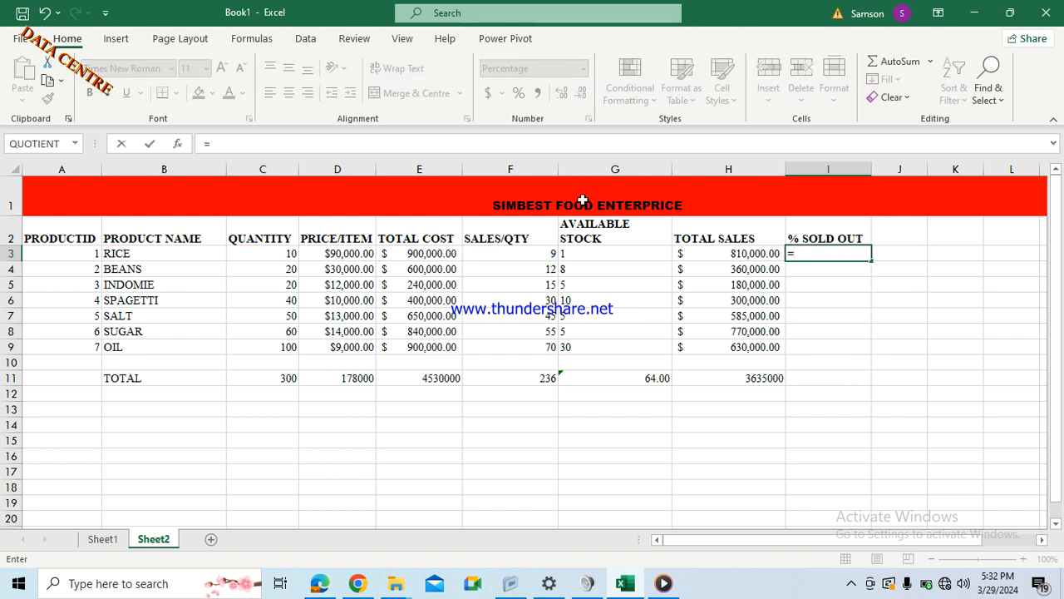
click(540, 255)
text(/)
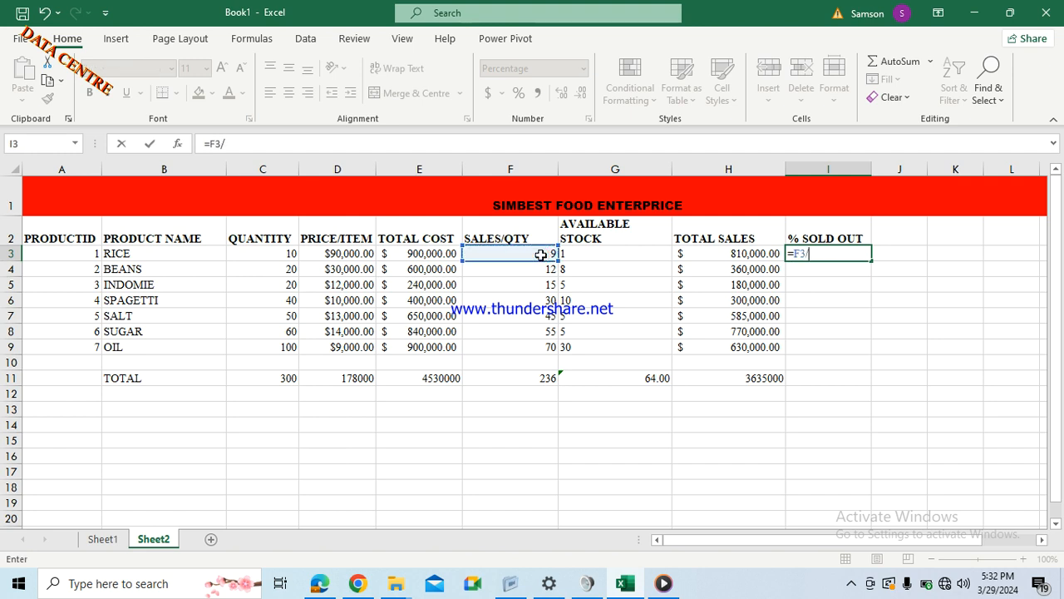
click(255, 253)
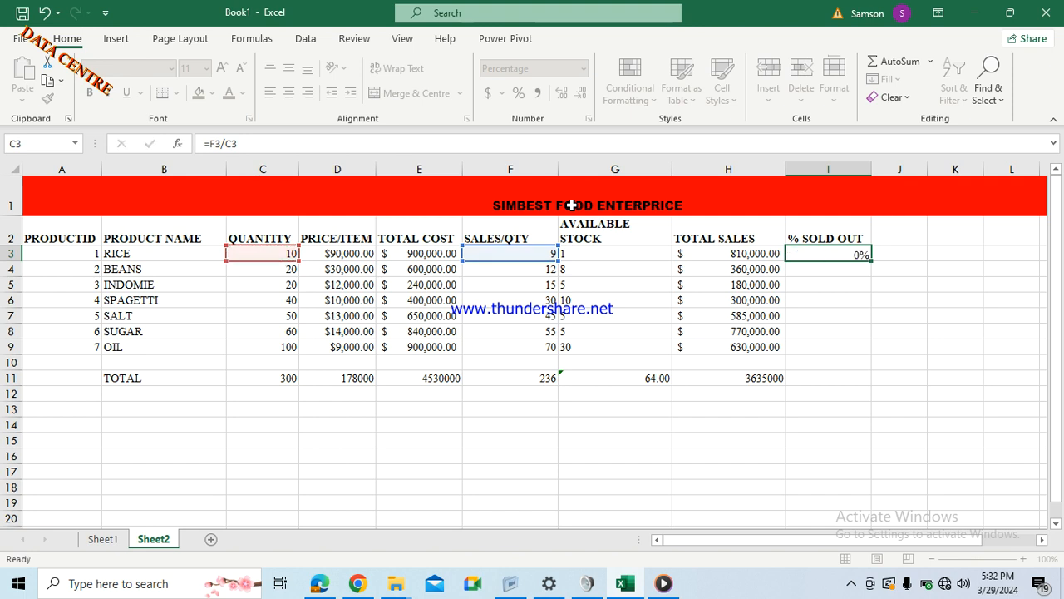
key(Return)
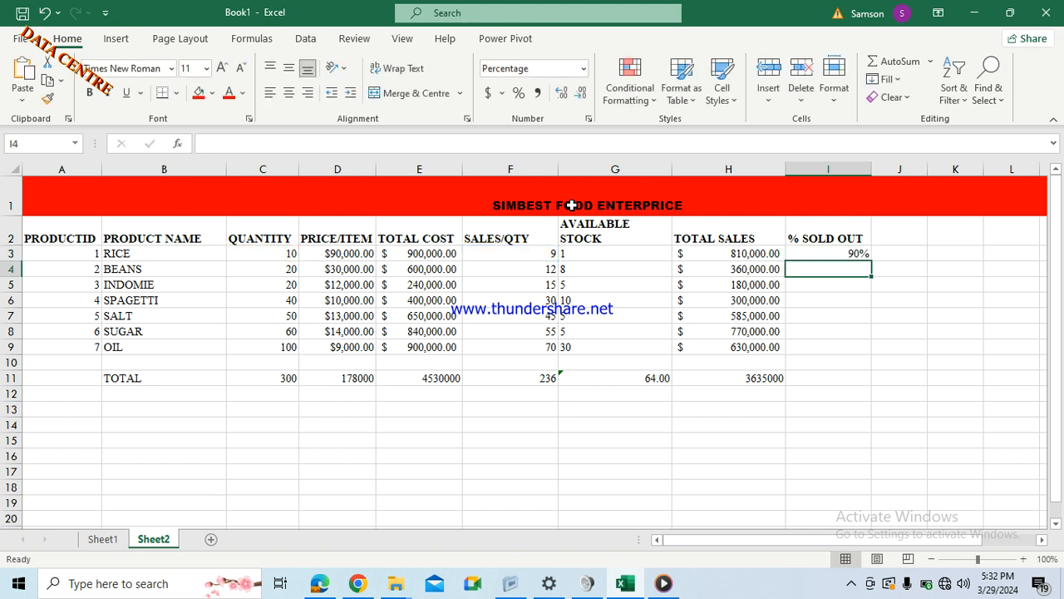
click(840, 256)
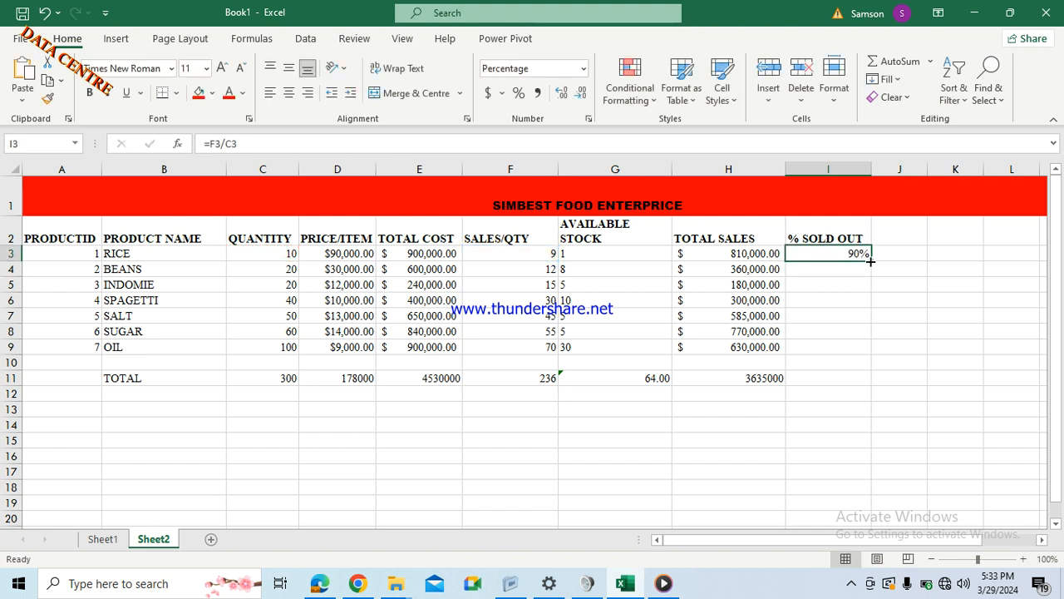
Fill =F3/C3 from I3 to I9, giving 90%, 60%, 75%, 75%, 90%, 92%, 70%.
drag(870, 261, 870, 349)
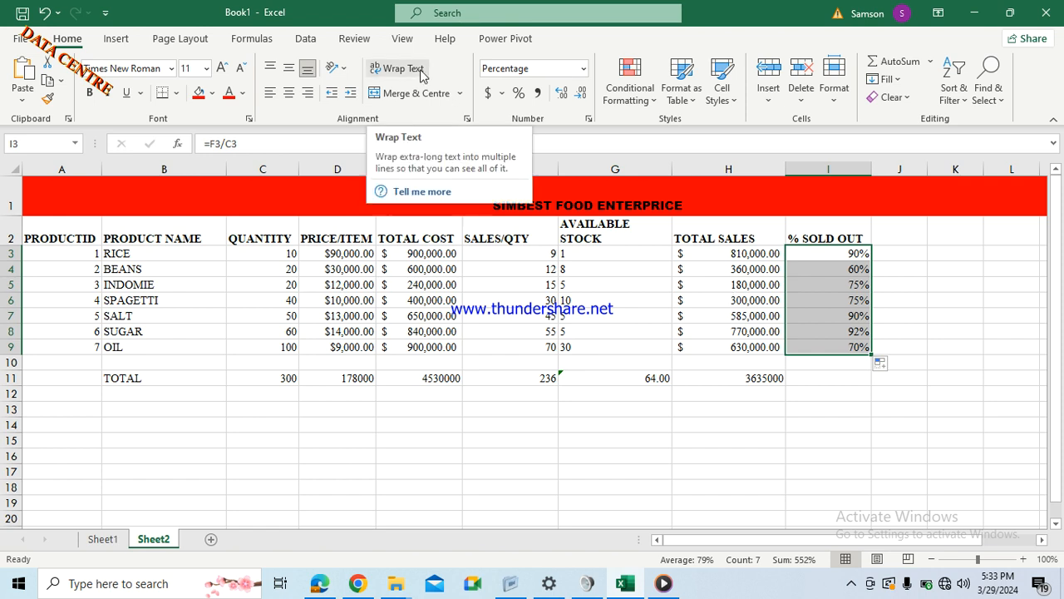
click(477, 422)
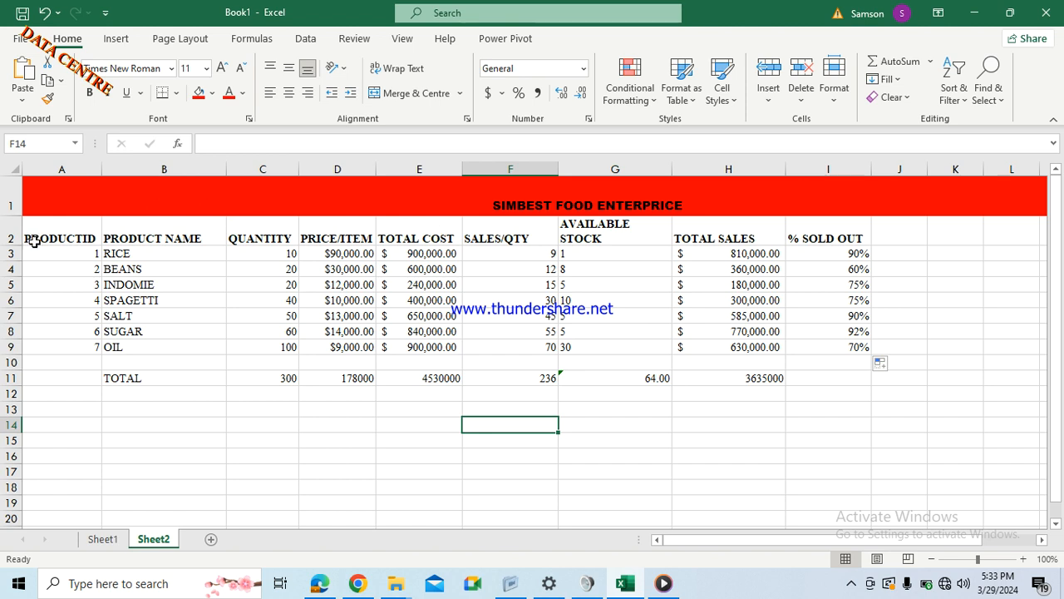
Freeze the rows above row 3 using View > Freeze Panes.
click(17, 253)
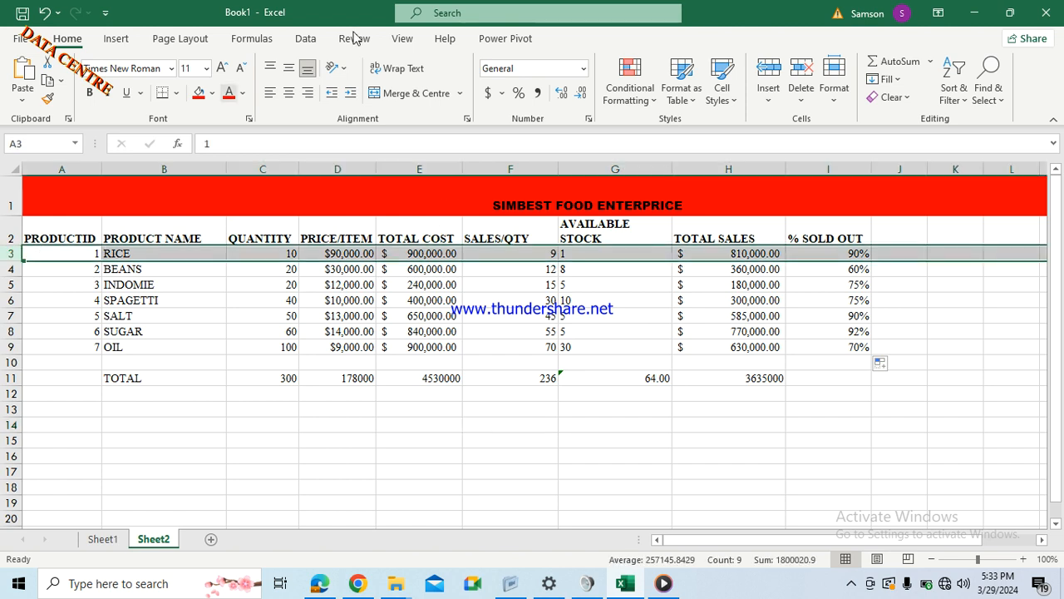
click(402, 39)
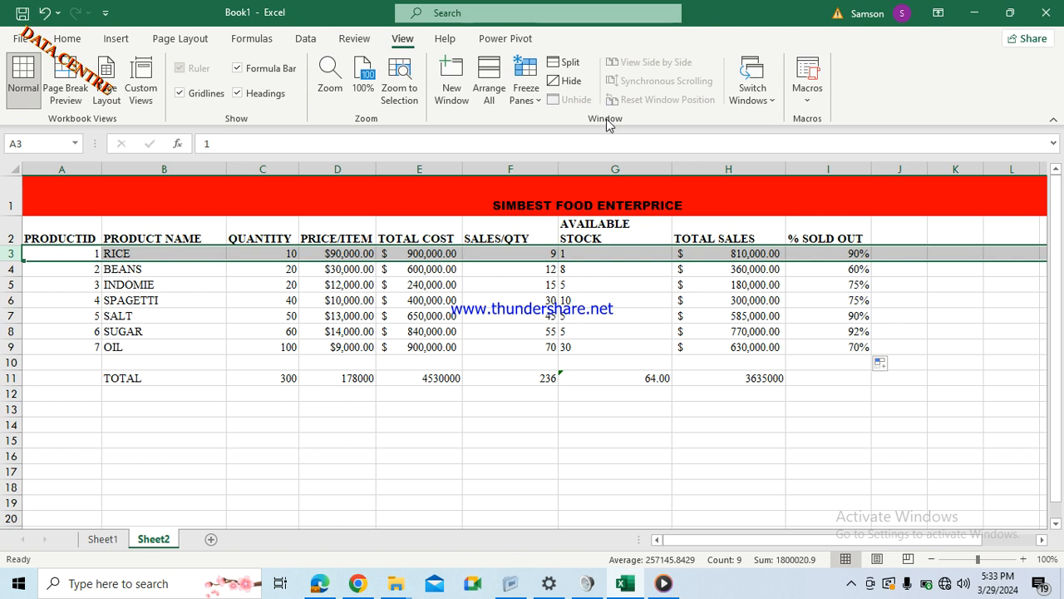
click(525, 98)
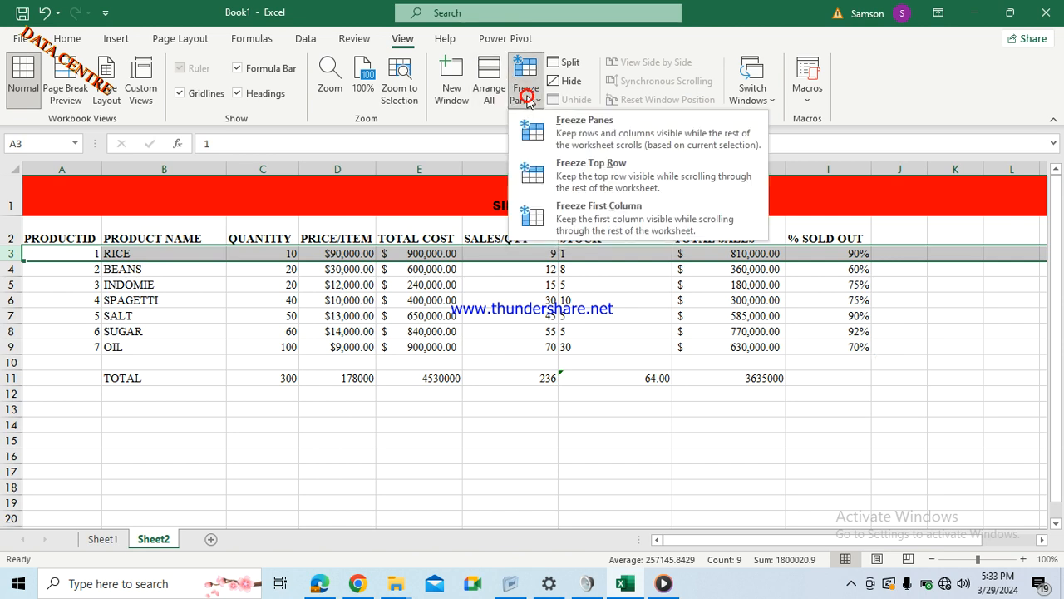
click(582, 137)
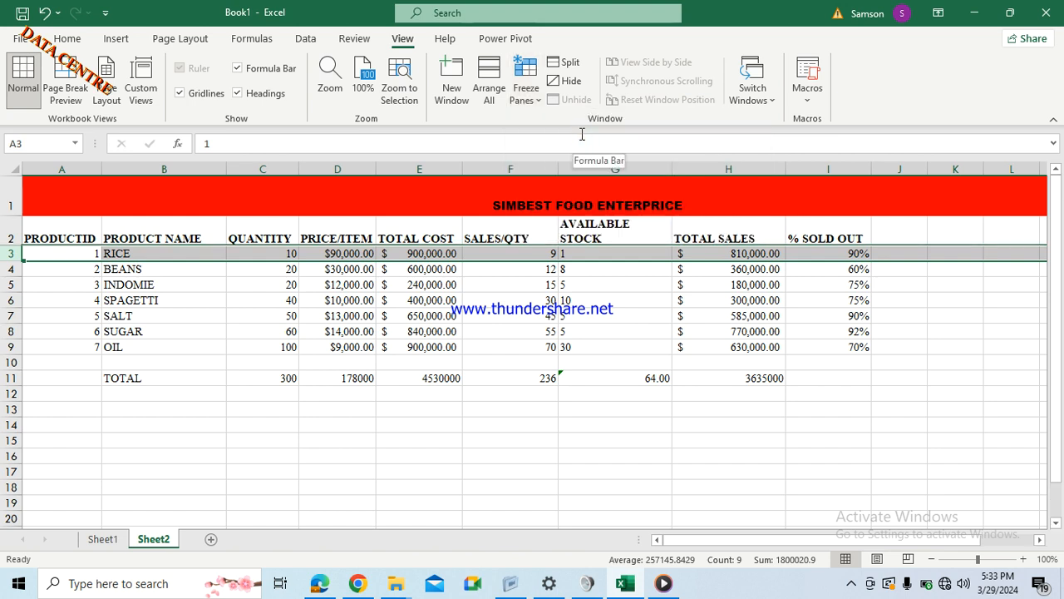
click(152, 271)
key(Down)
key(Down)
key(Down)
key(Down)
key(Down)
key(Down)
key(Down)
key(Down)
key(Down)
key(Down)
key(Down)
key(Down)
key(Down)
key(Down)
key(Down)
key(Down)
key(Down)
key(Down)
key(Down)
key(Down)
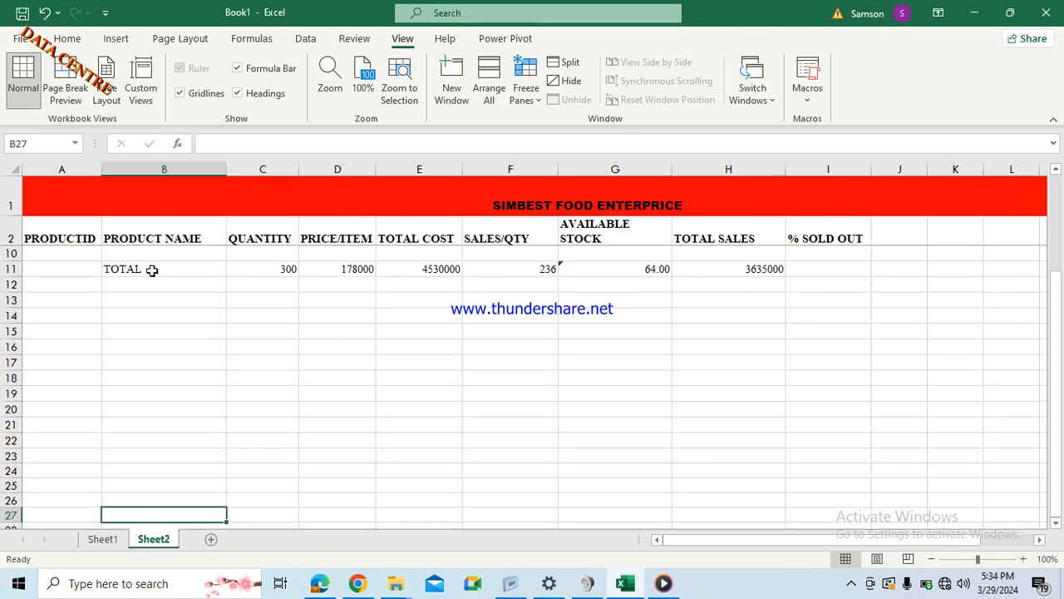
key(Down)
key(Down)
key(Down)
key(Down)
key(Down)
key(Down)
key(Down)
key(Down)
key(Down)
key(Up)
key(Up)
key(Up)
key(Up)
key(Up)
key(Up)
key(Up)
key(Up)
key(Up)
key(Up)
key(Up)
key(Up)
key(Up)
key(Up)
key(Up)
key(Up)
key(Up)
key(Up)
key(Up)
key(Up)
key(Left)
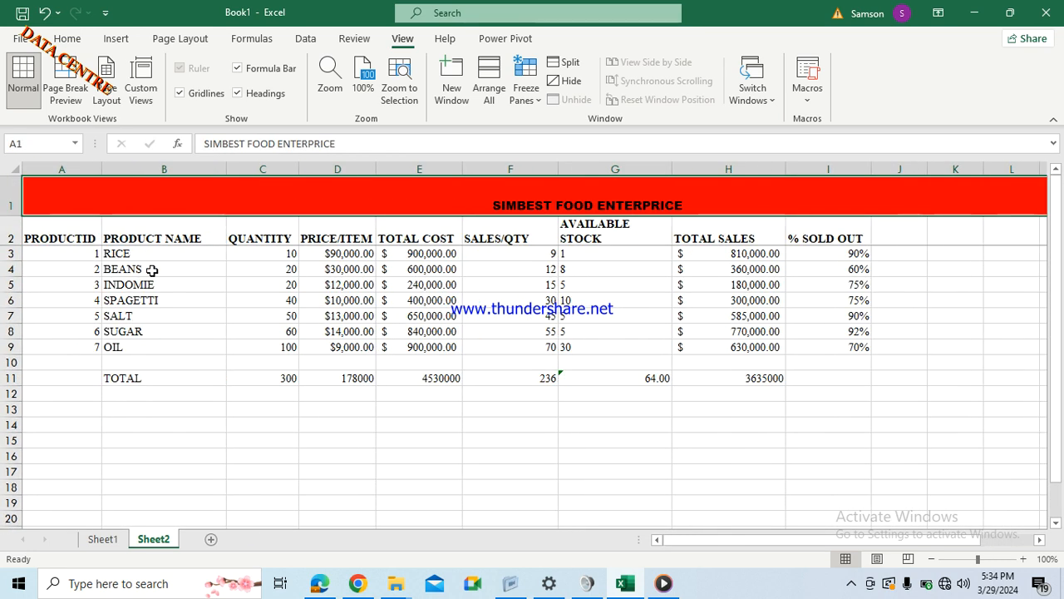